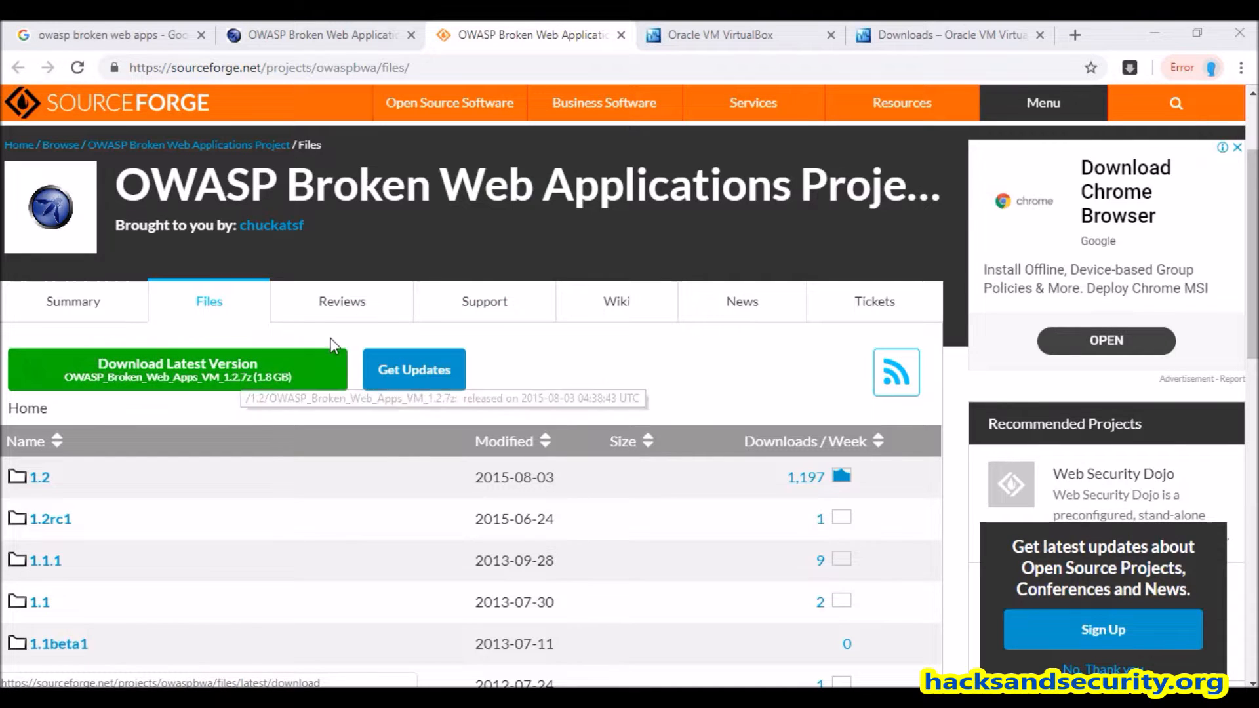
Review the search results for owasp broken web apps, the OWASP project page and its SourceForge files page.
click(131, 35)
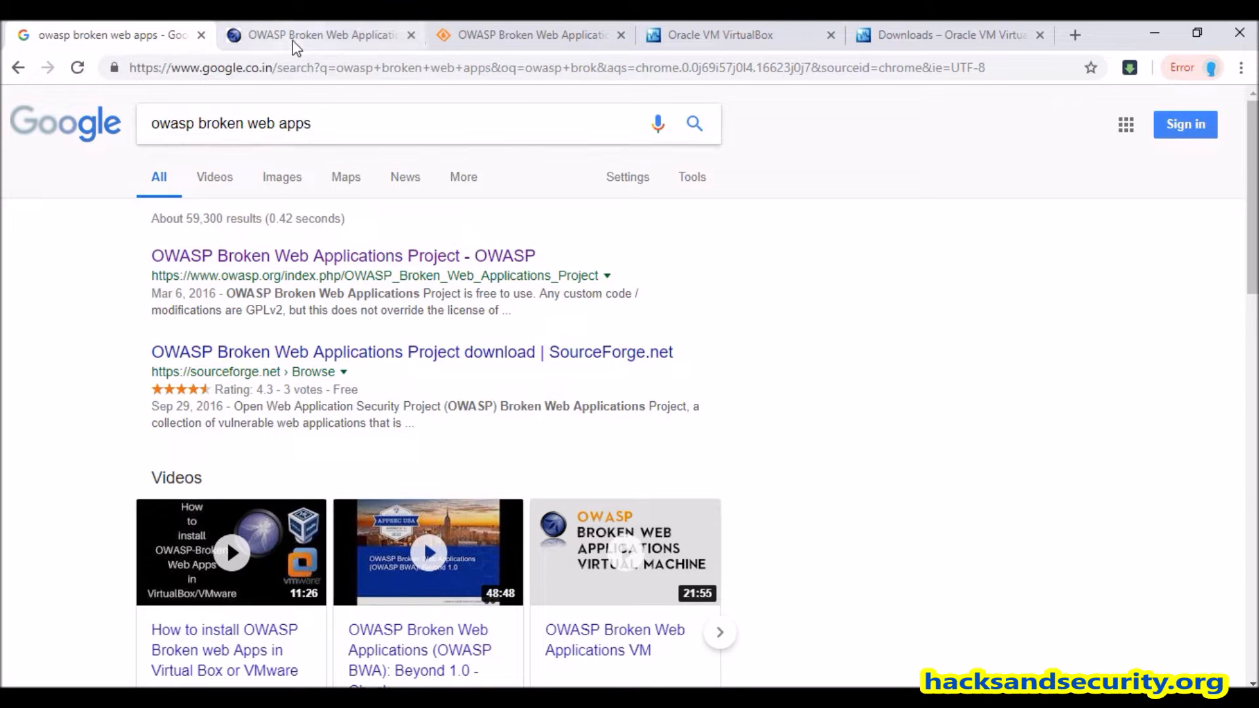
click(360, 37)
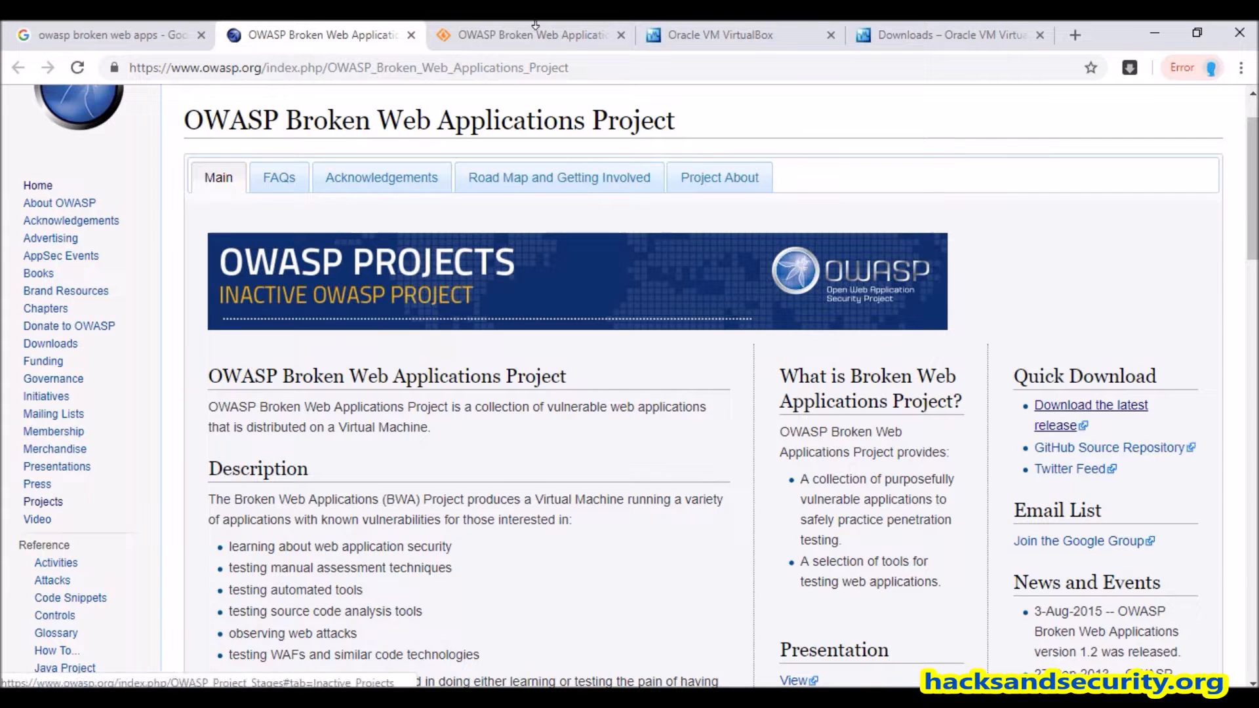
click(516, 37)
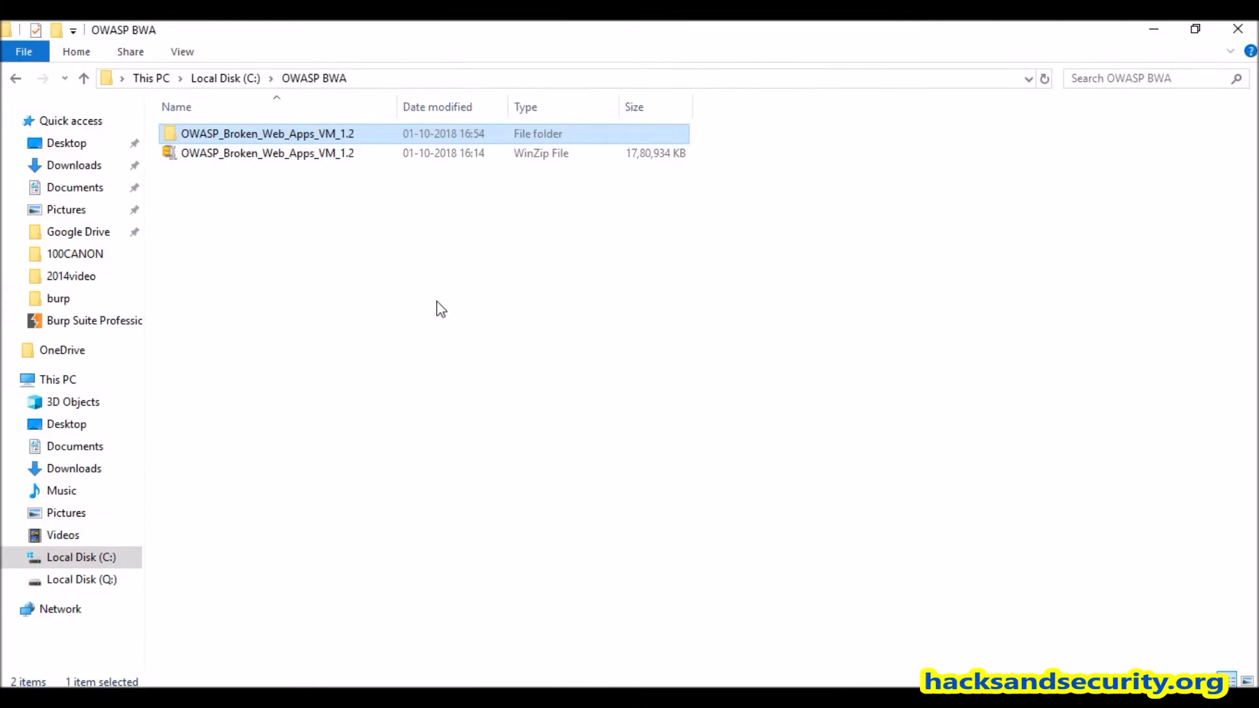
Check the properties of the OWASP_Broken_Web_Apps_VM_1.2 archive in the OWASP BWA folder and close them.
right_click(312, 159)
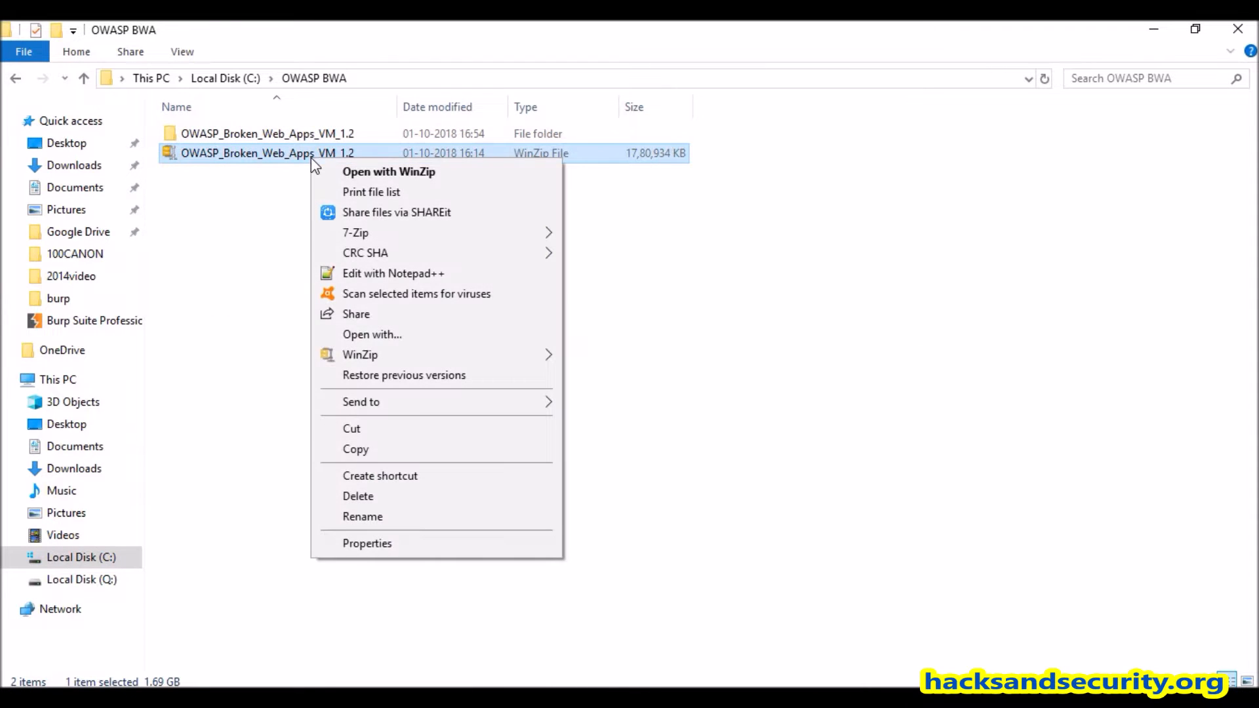
click(407, 543)
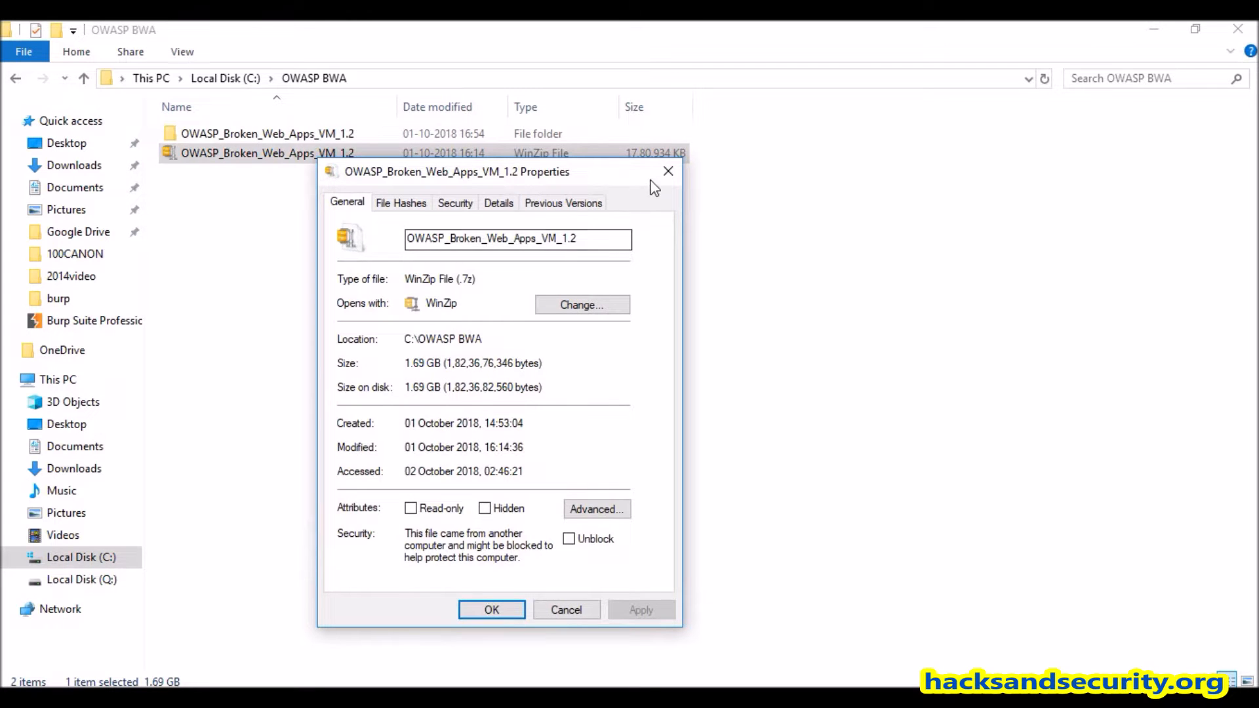
click(668, 171)
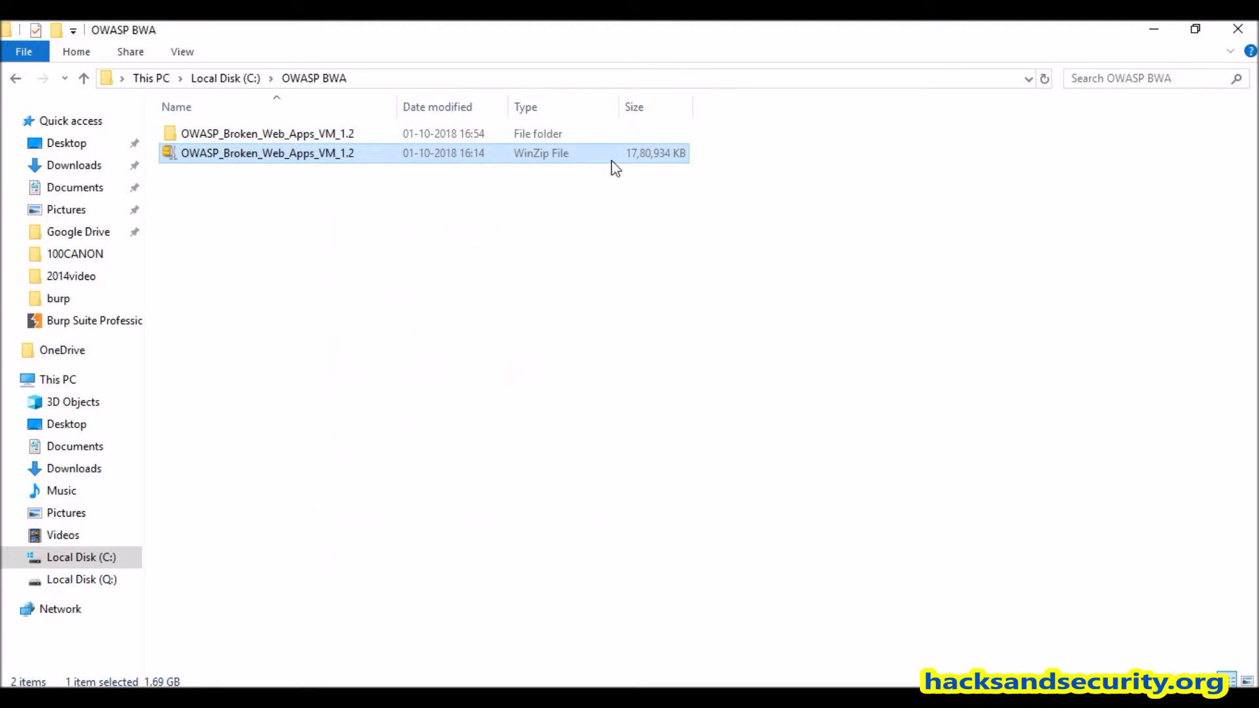
Look at the archive's 7-Zip extraction options without extracting, and open the extracted OWASP_Broken_Web_Apps_VM_1.2 folder.
right_click(549, 164)
mouse_move(744, 231)
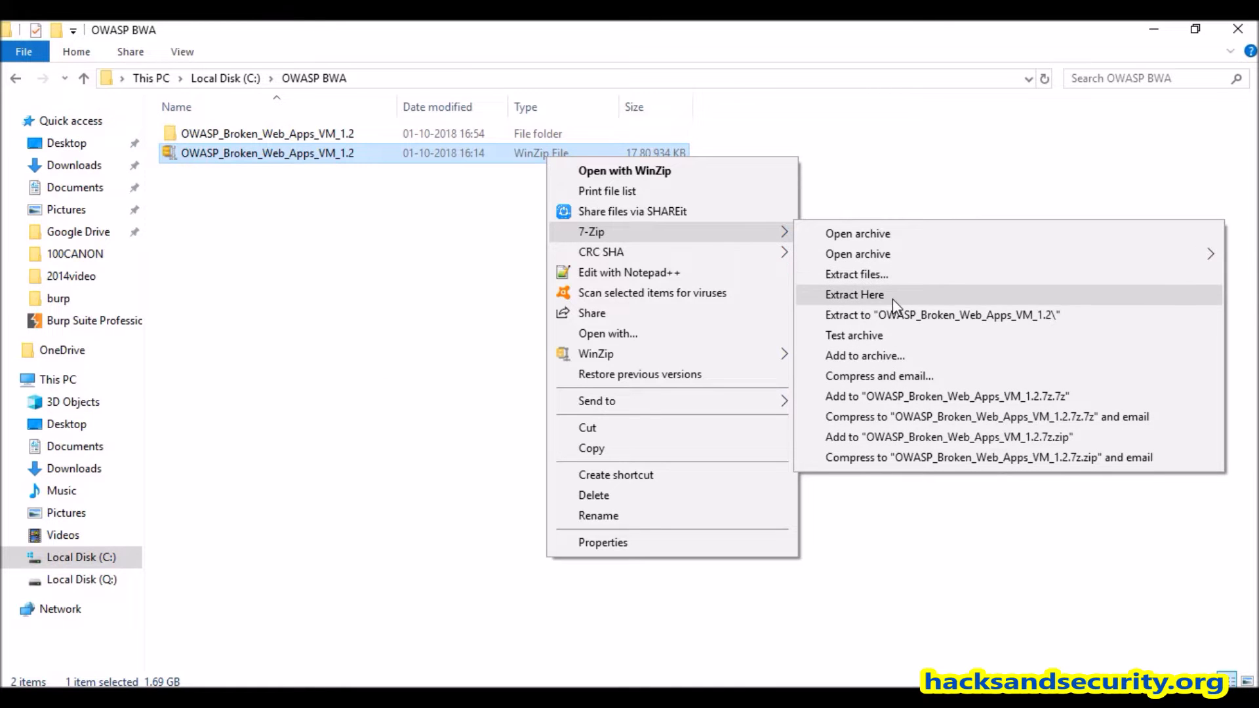
click(417, 242)
double_click(332, 134)
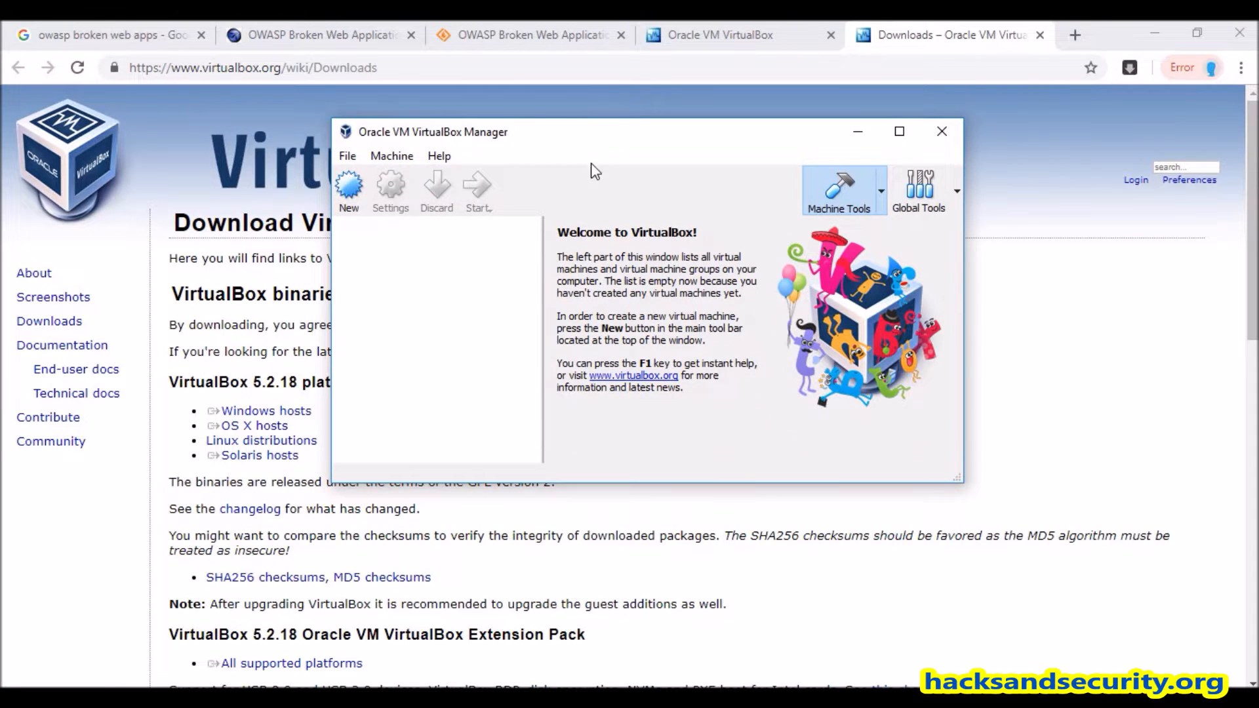
Start a new virtual machine named owasp with type Linux, version Ubuntu (64-bit) and 512 MB of memory.
drag(595, 151, 596, 253)
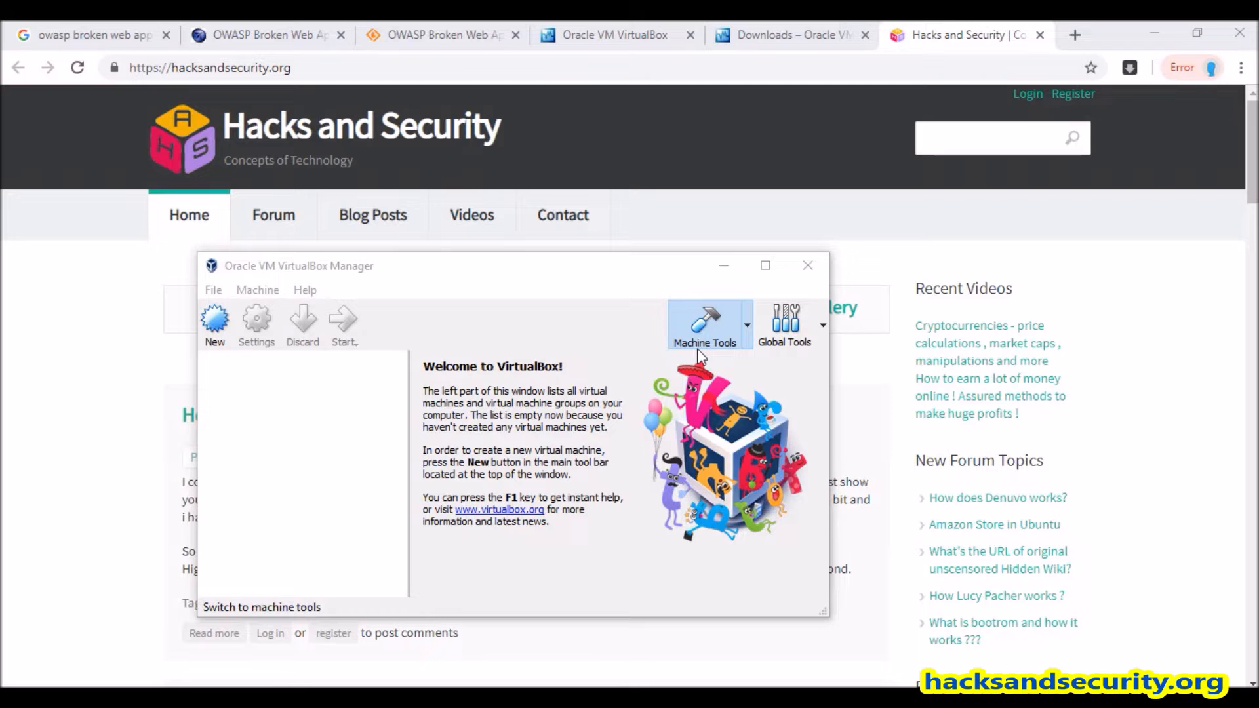
click(219, 321)
text(owasp)
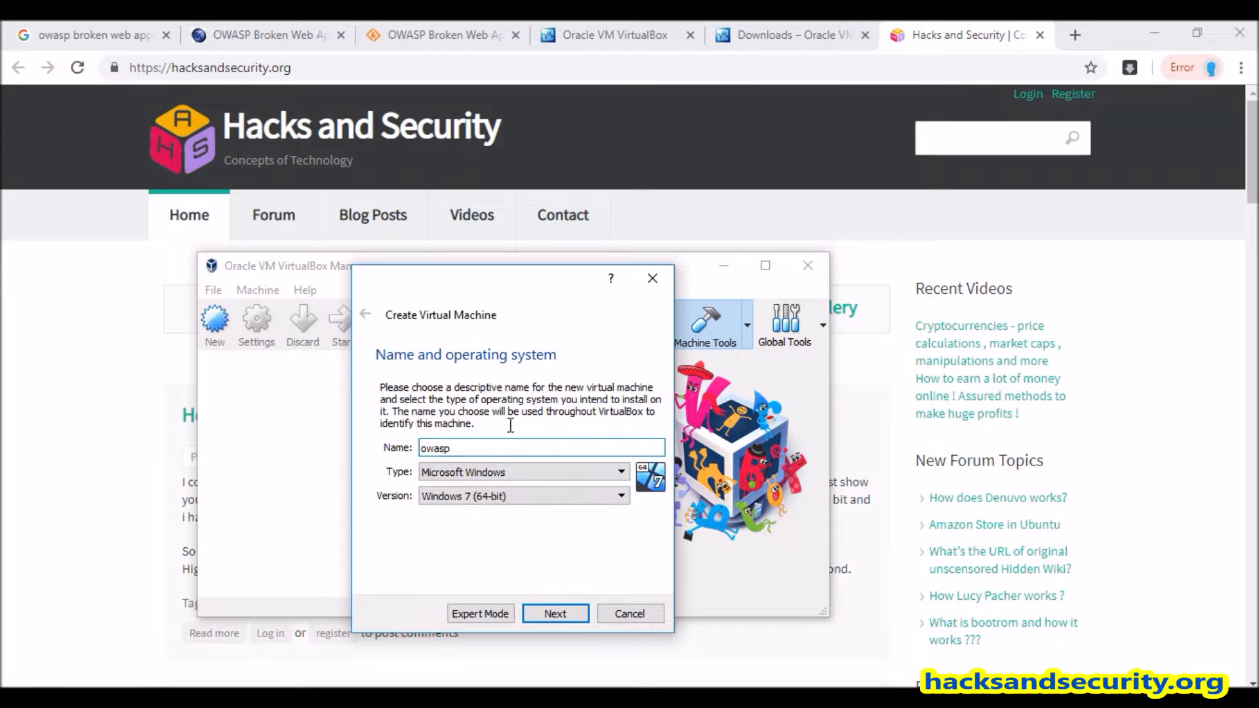
click(481, 473)
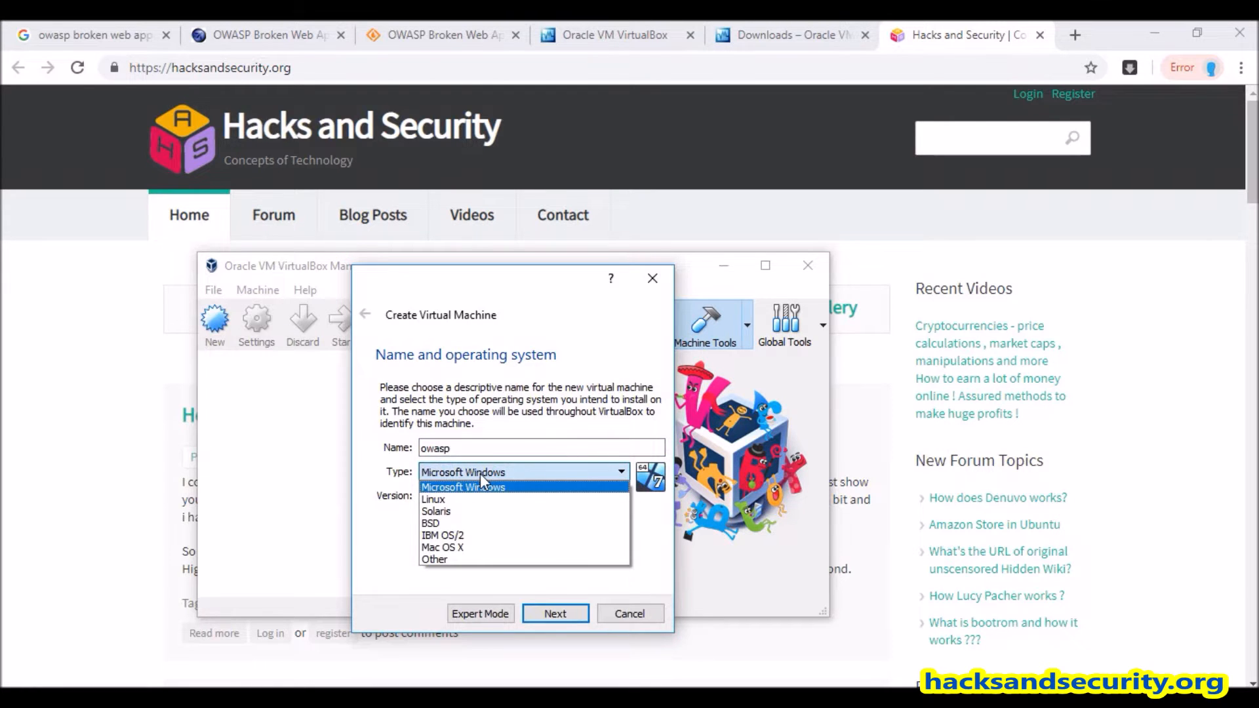
click(462, 501)
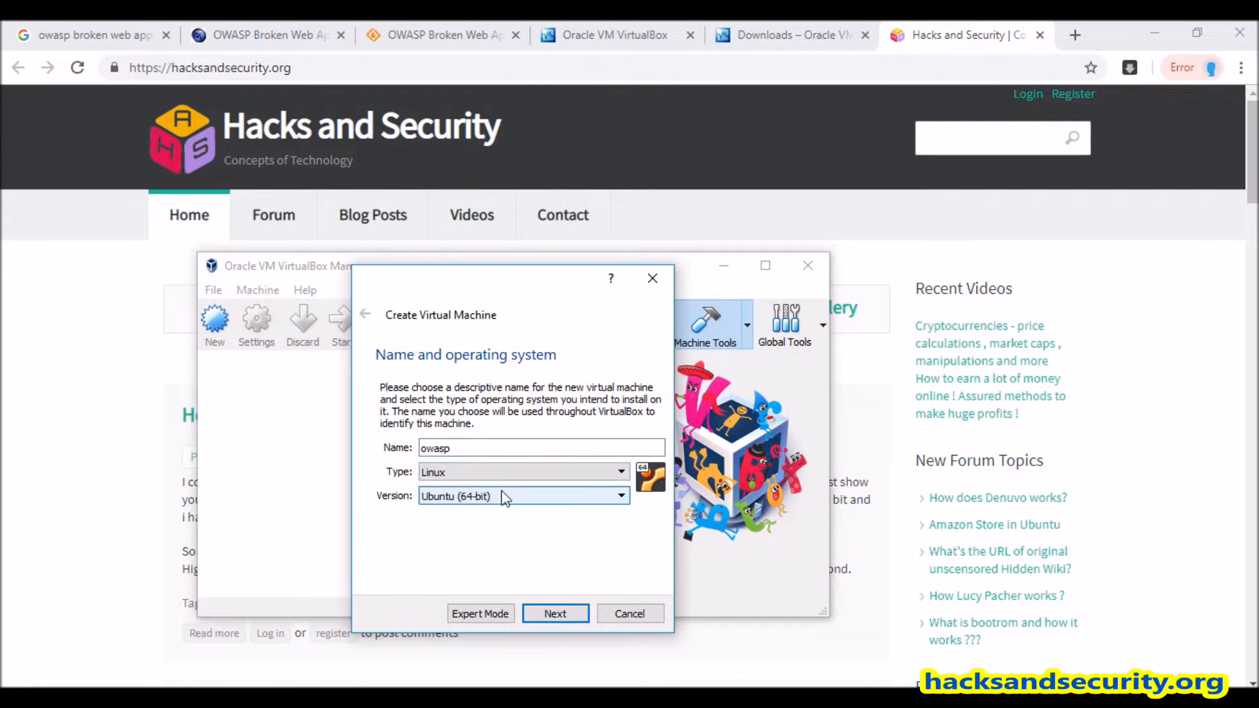
click(565, 616)
drag(434, 444, 413, 451)
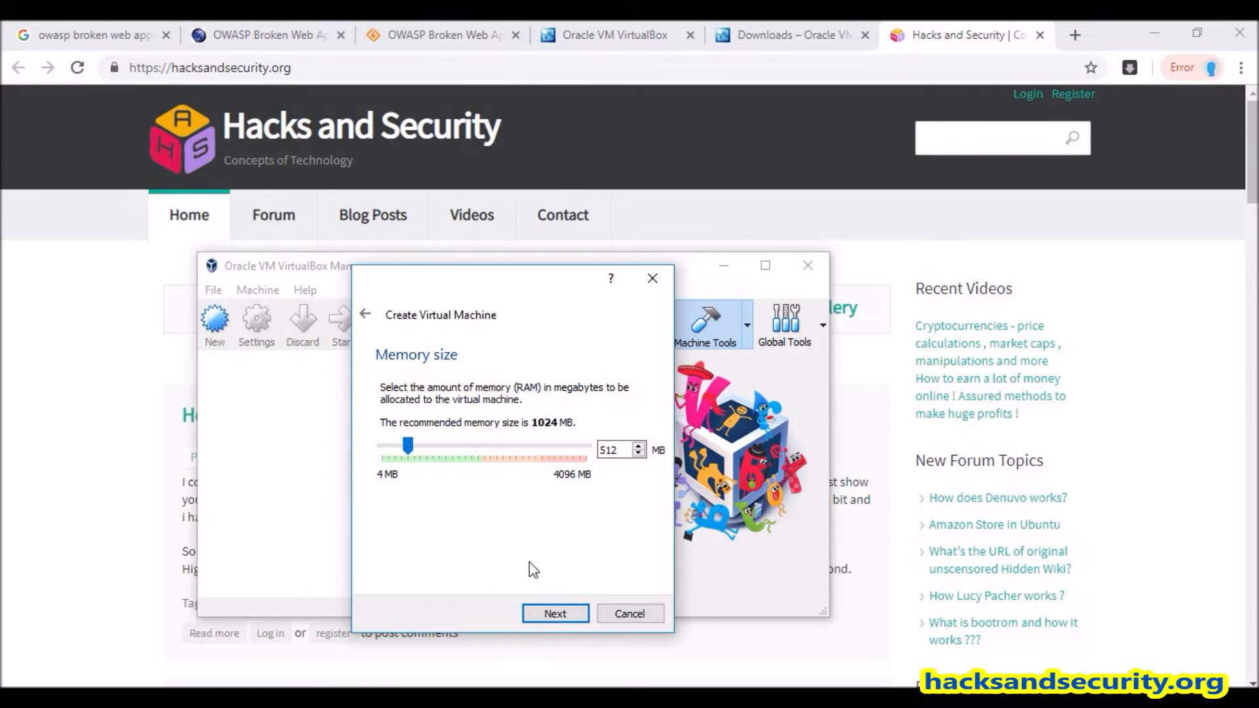
click(568, 616)
Use the existing virtual hard disk file OWASP Broken Web Apps-cl1 from the OWASP BWA folder and create the machine.
click(478, 550)
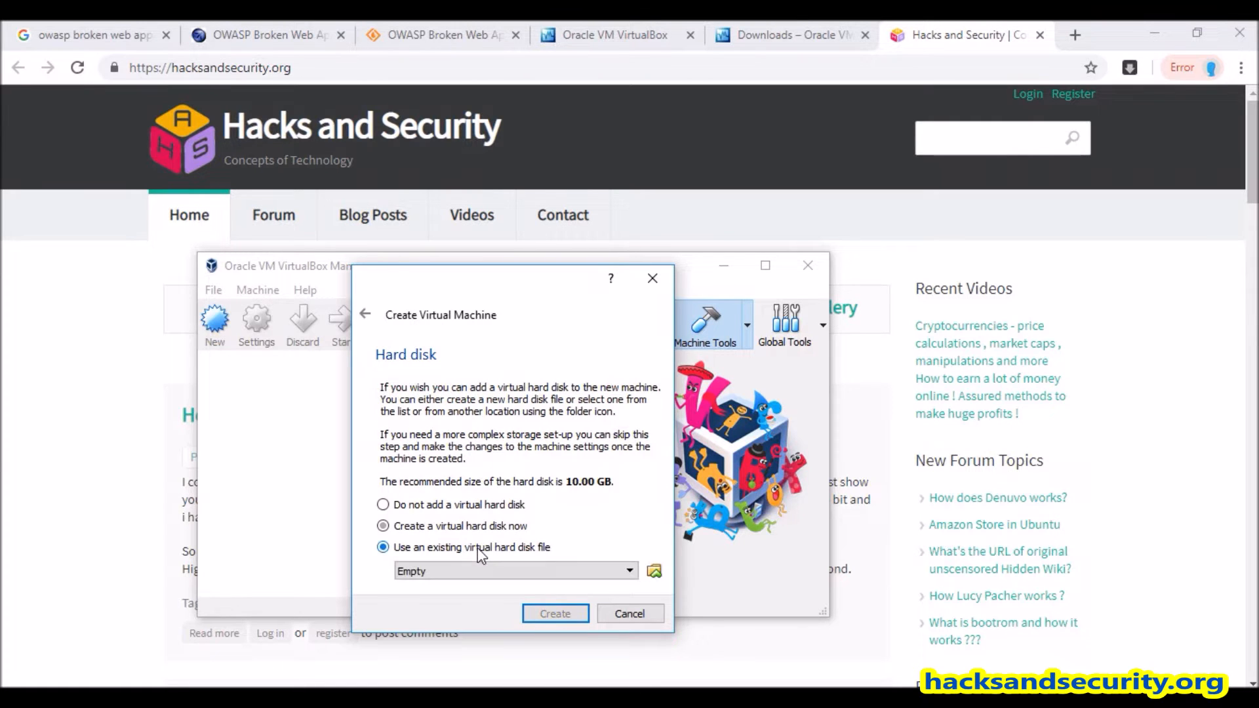
click(653, 570)
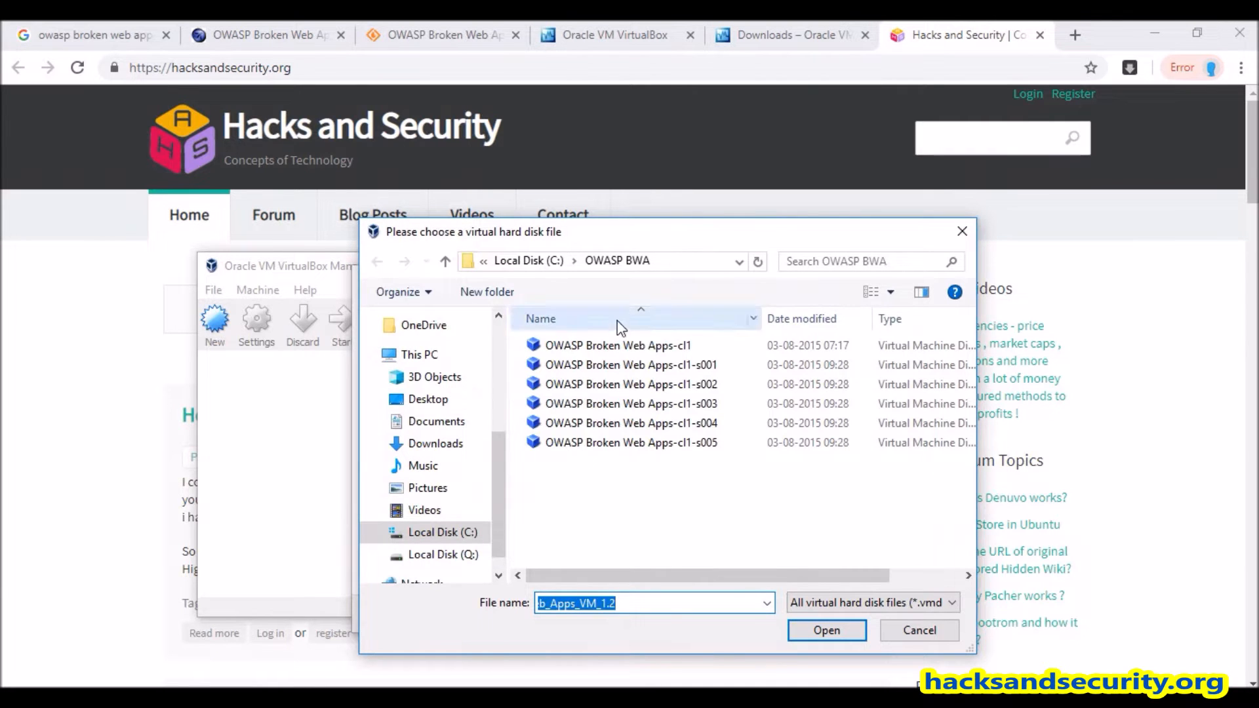
click(641, 492)
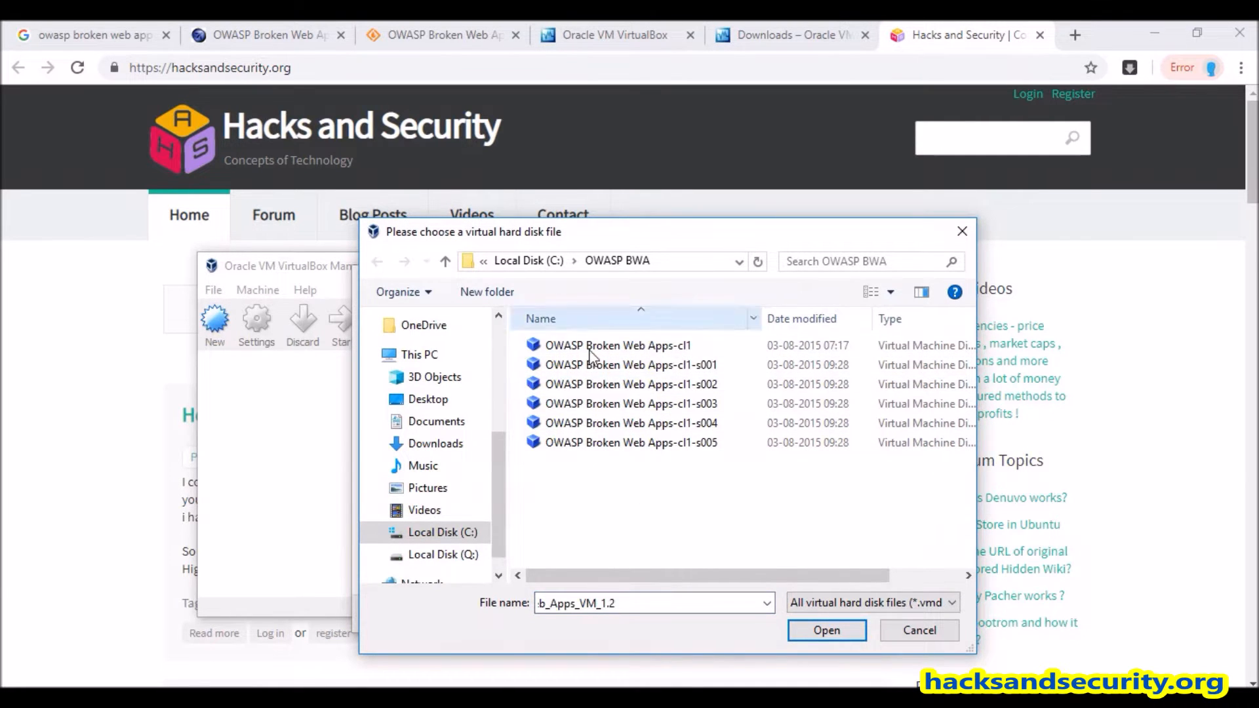
click(666, 260)
click(668, 483)
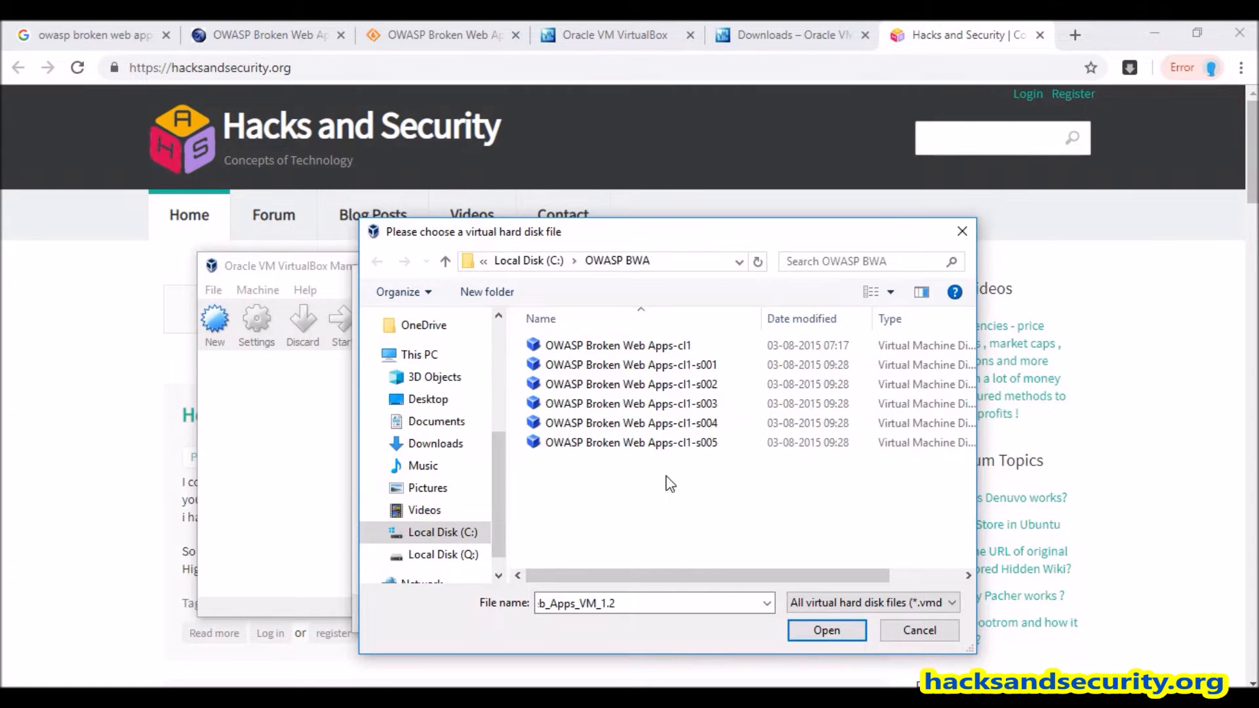
click(653, 347)
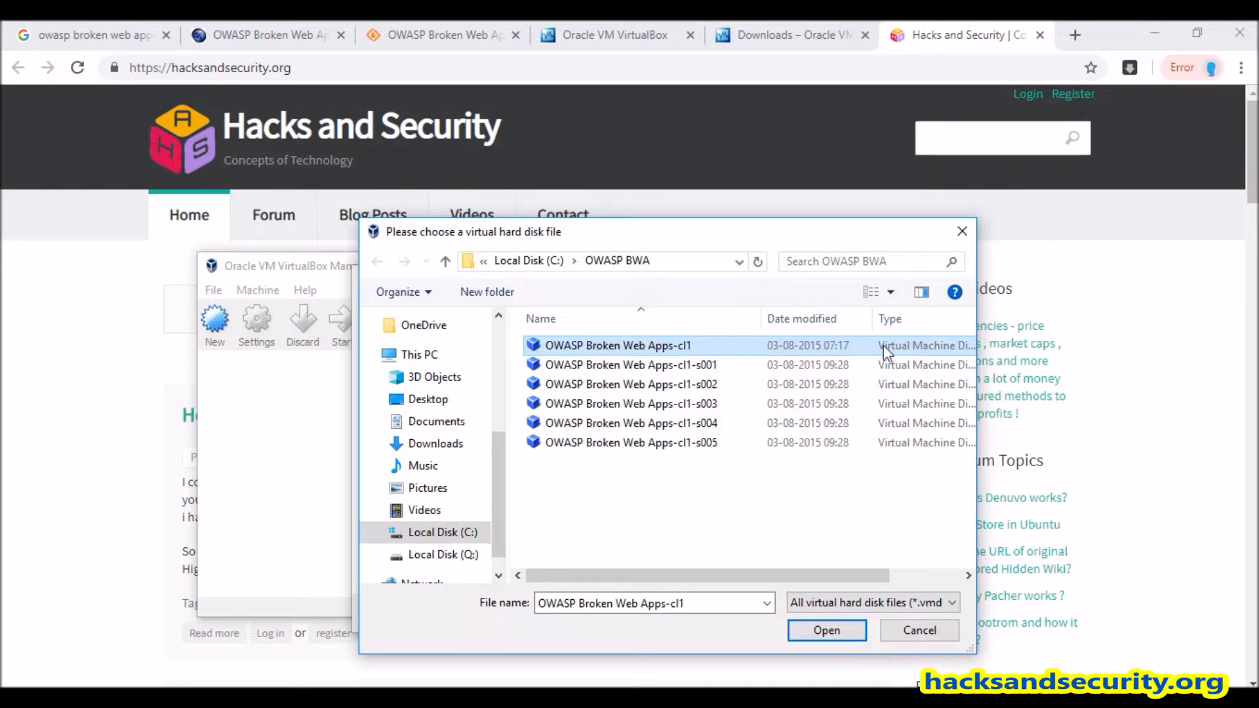
drag(976, 367, 1136, 358)
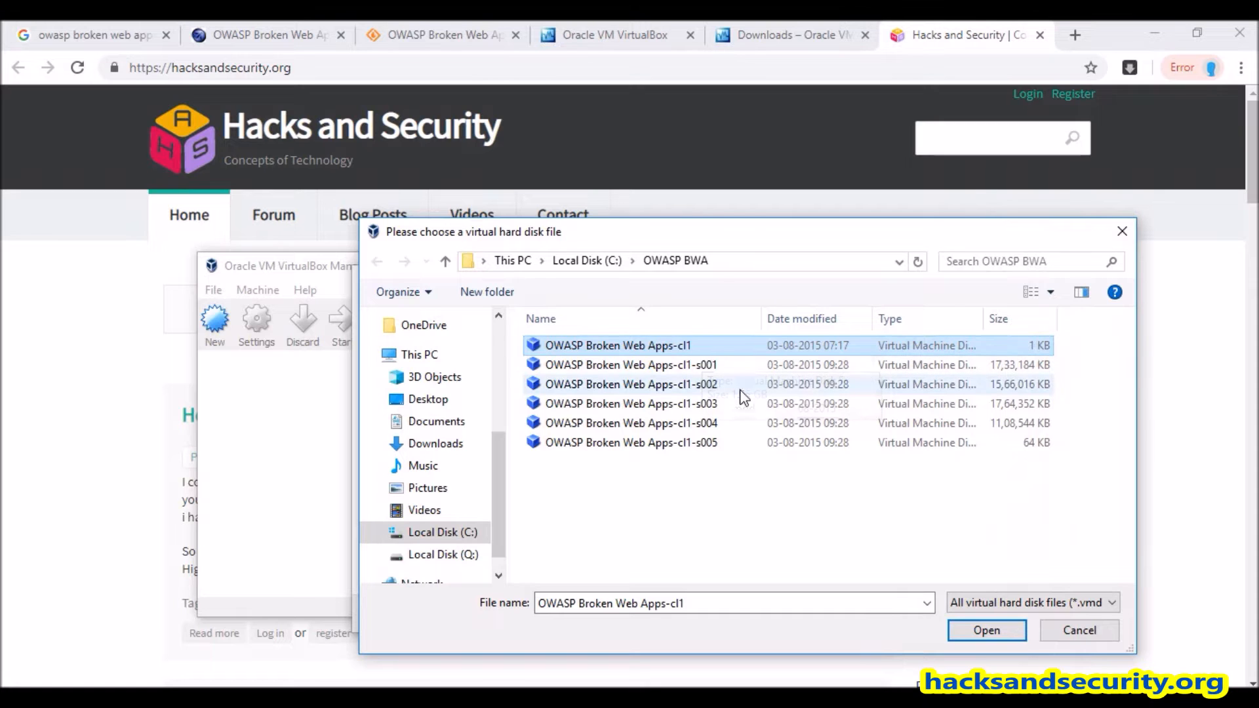
click(985, 630)
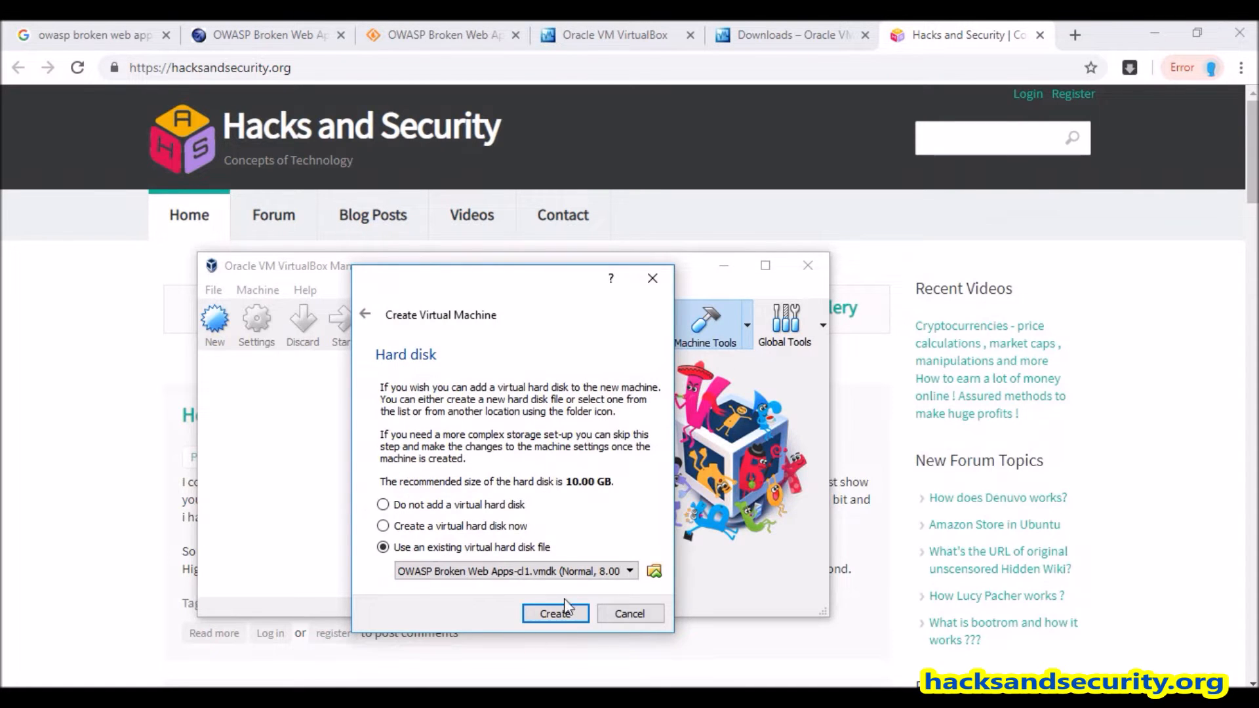
click(556, 615)
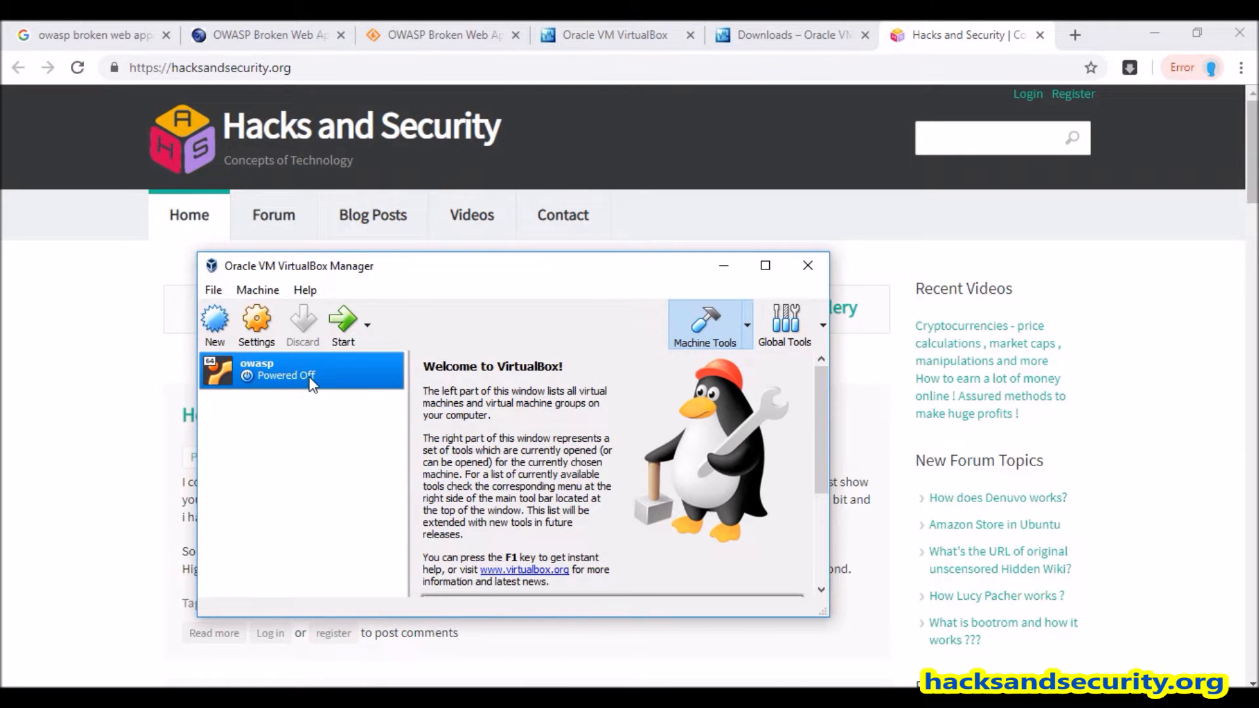
Open the owasp machine's network settings and attach Adapter 1 to Host-only Adapter.
click(256, 321)
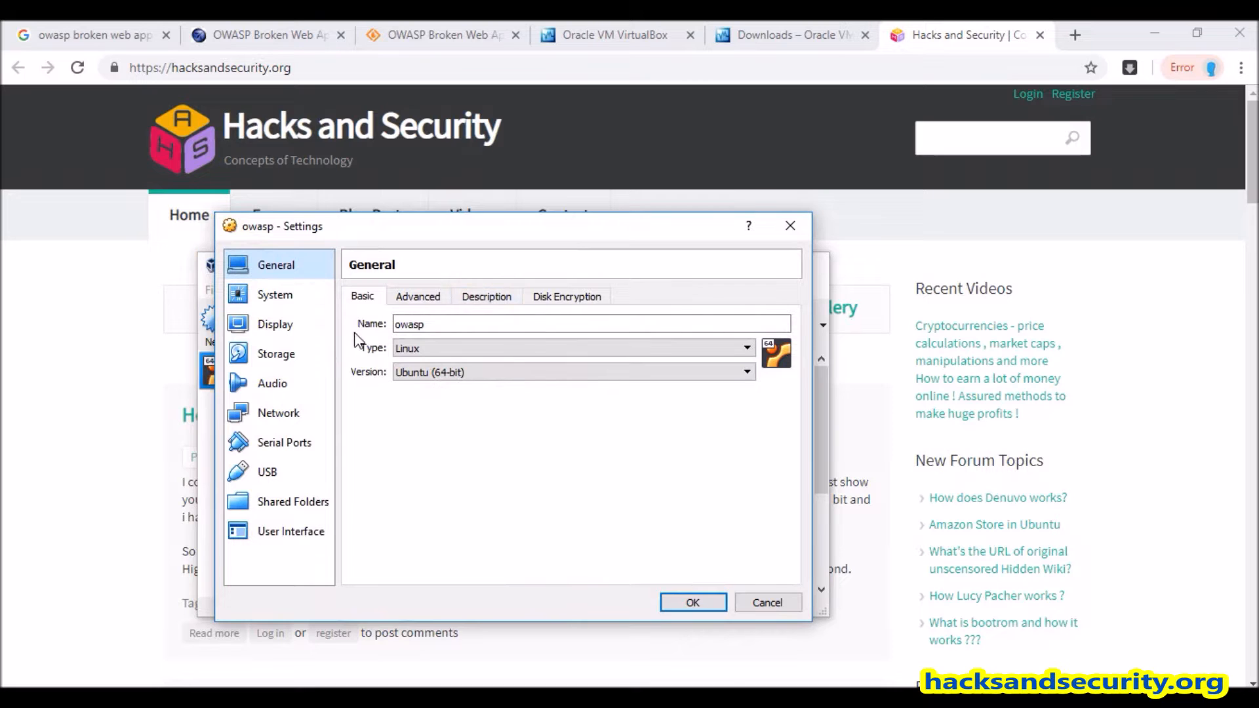
click(311, 418)
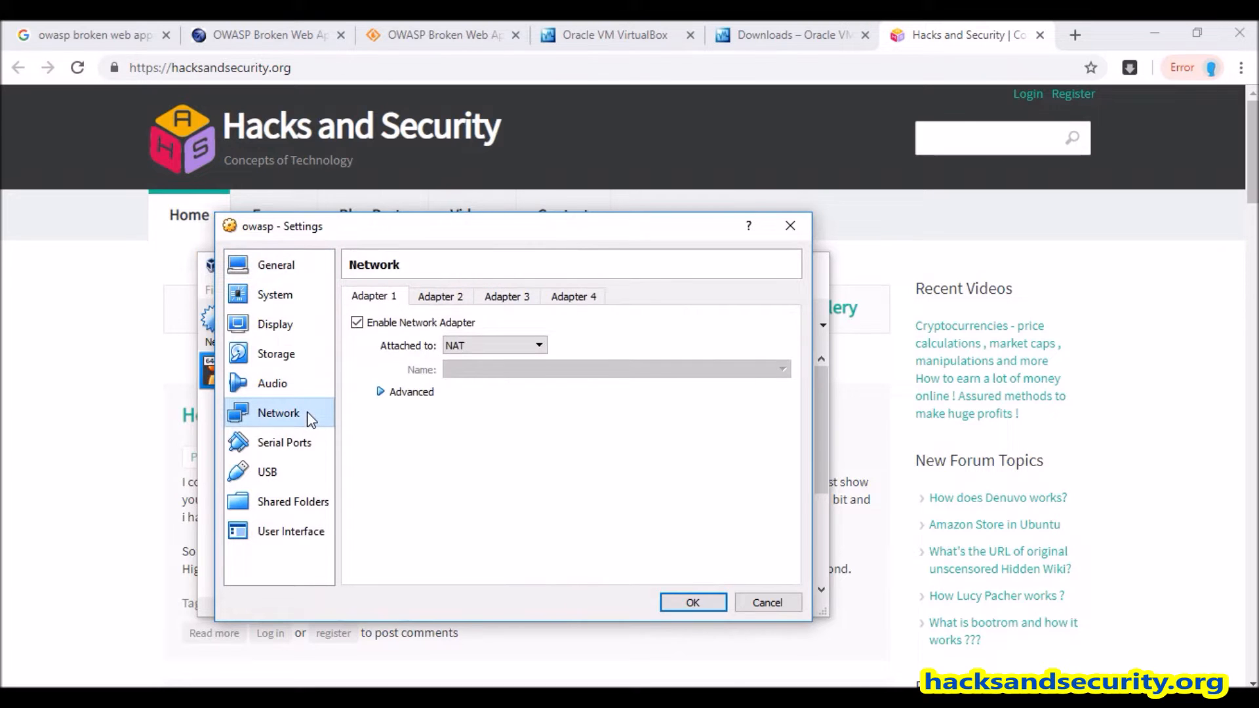
click(503, 343)
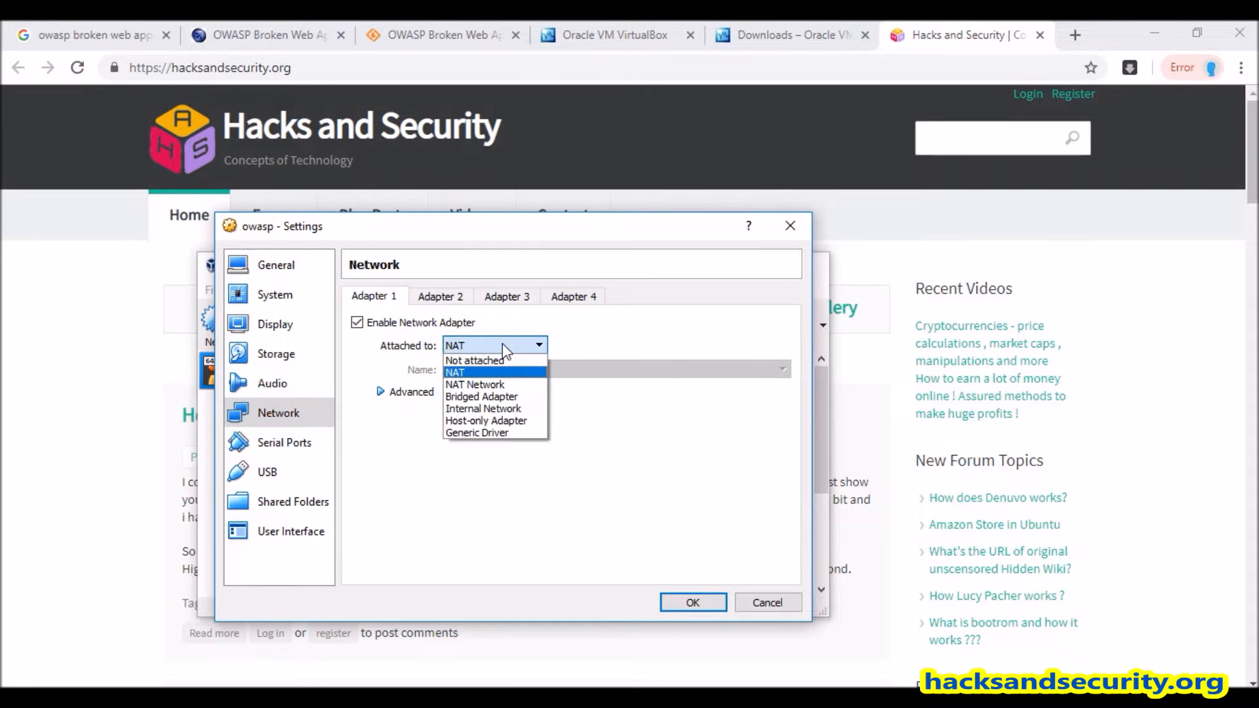
click(519, 422)
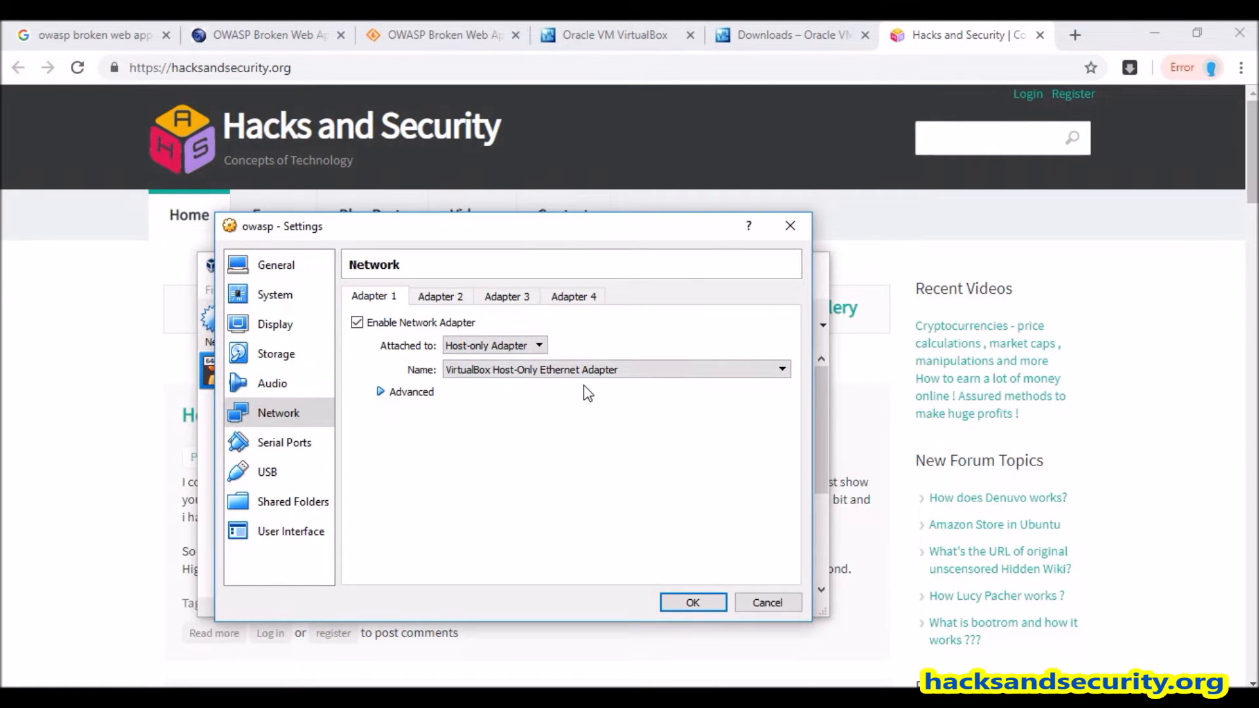
Try attaching Adapter 1 to Bridged Adapter, and switch it back to Host-only Adapter.
click(528, 346)
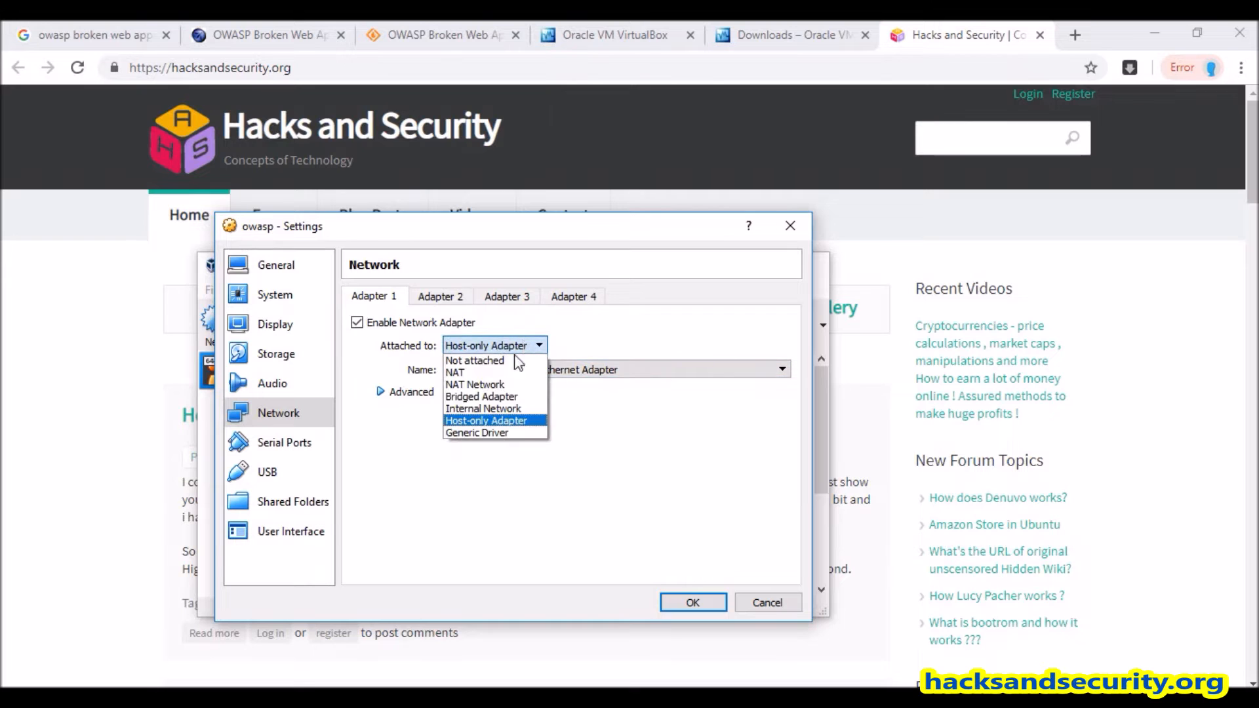
click(520, 397)
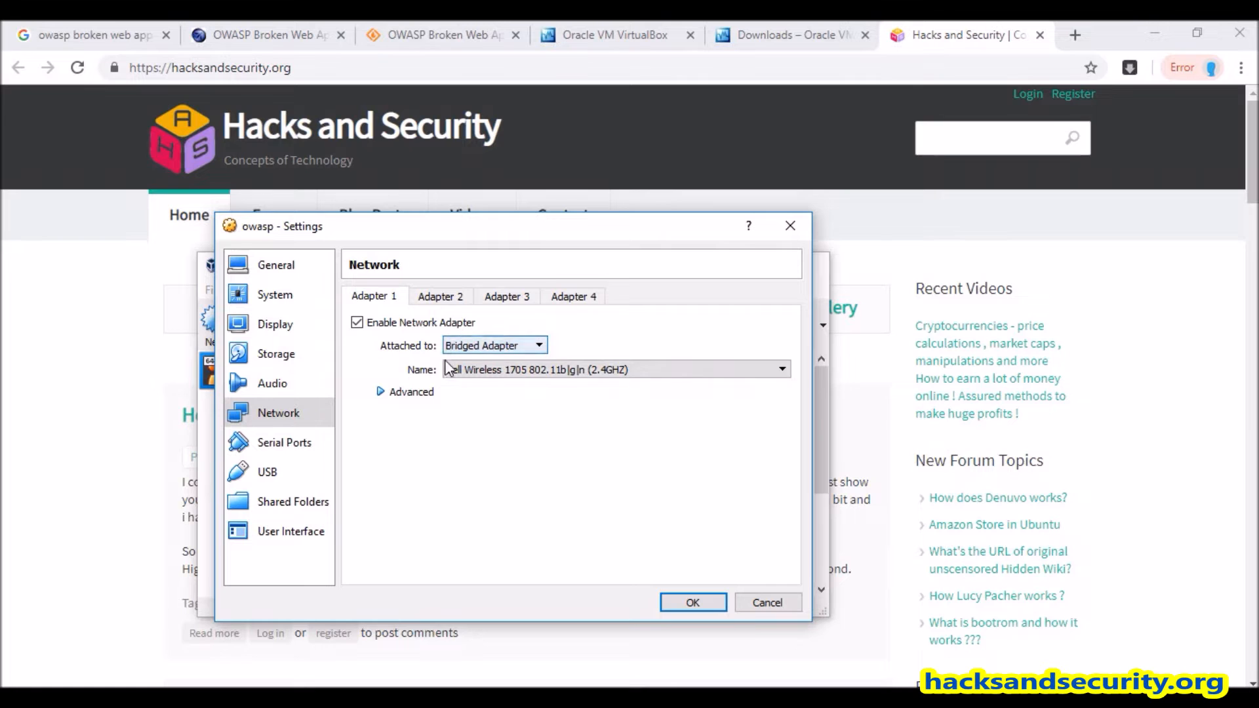
click(516, 343)
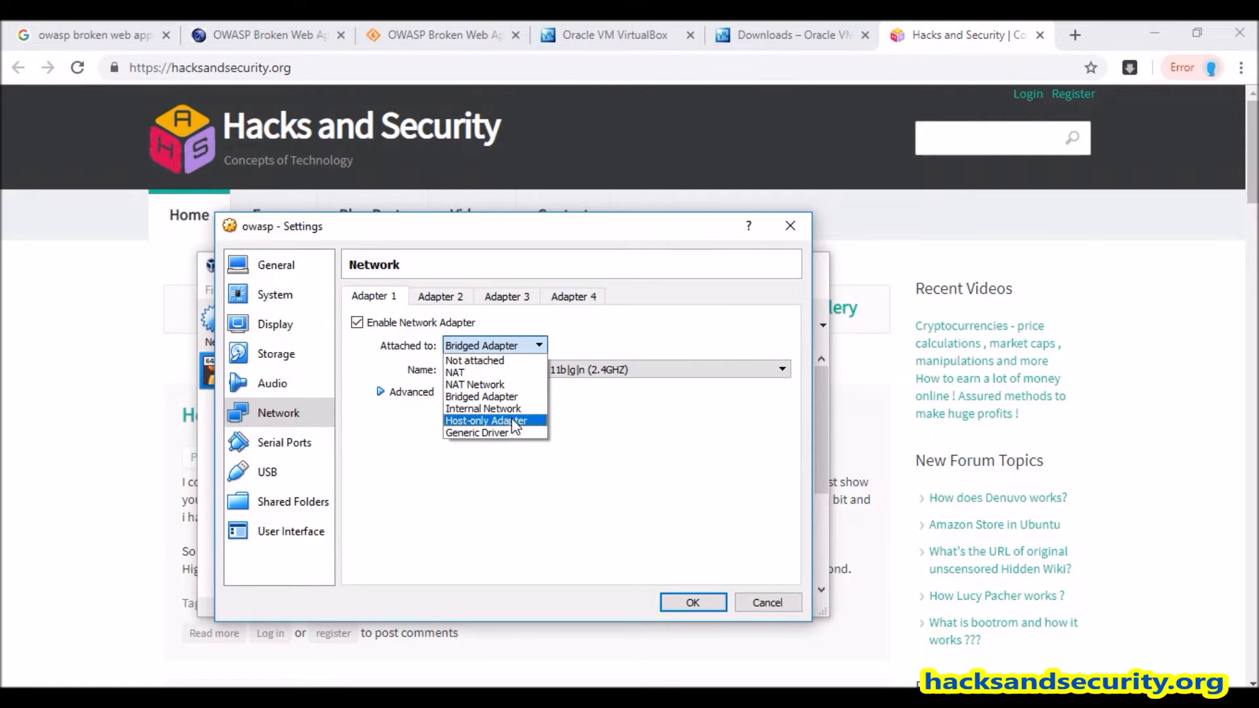
click(515, 423)
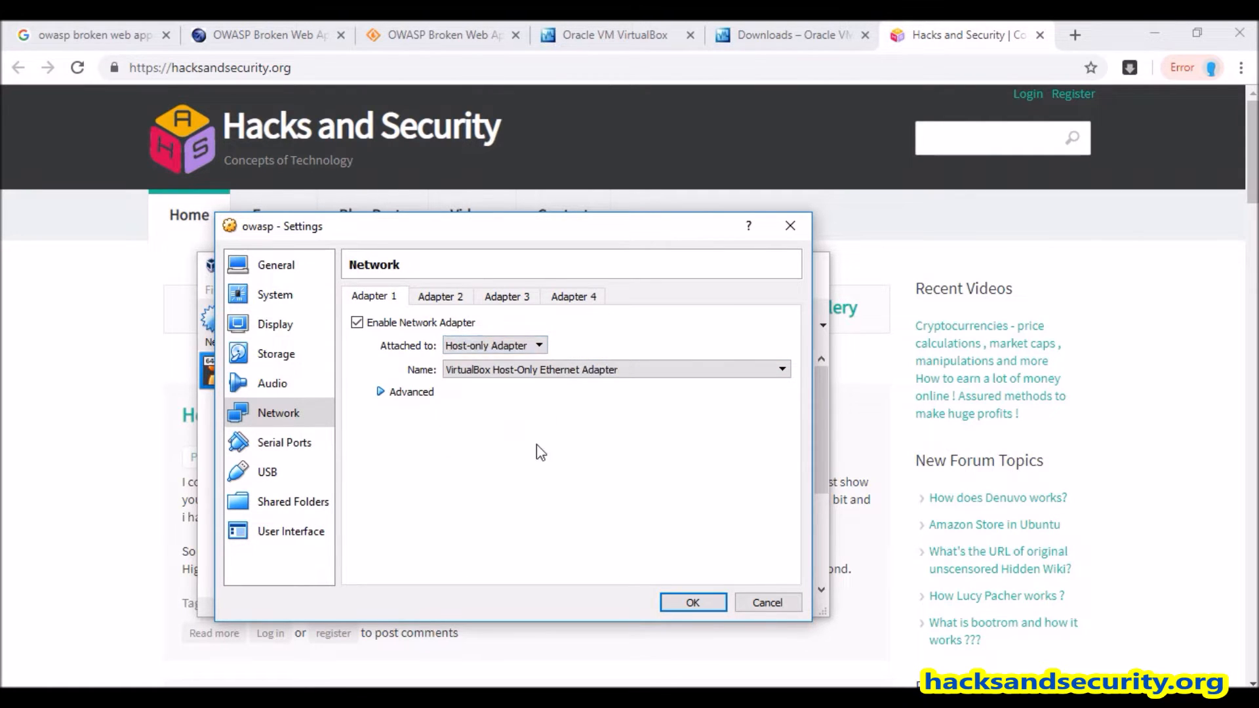
Try attaching Adapter 1 to NAT and look over the other attachment types.
click(513, 346)
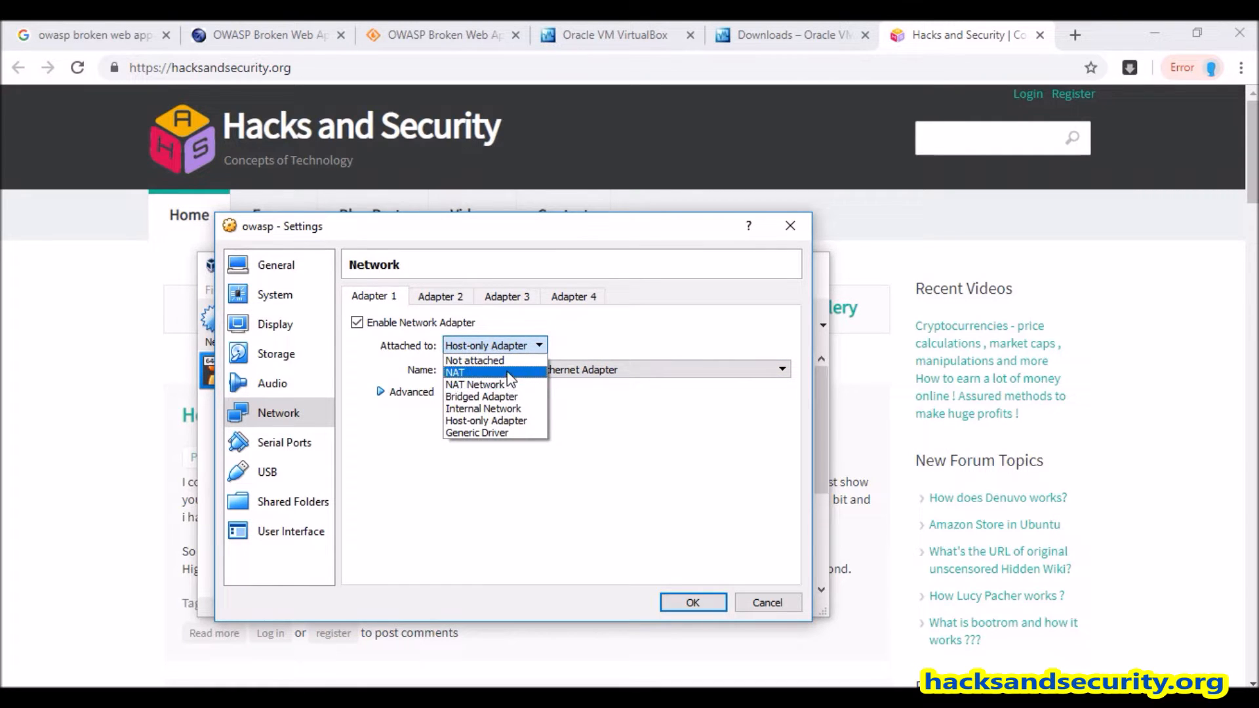
click(515, 372)
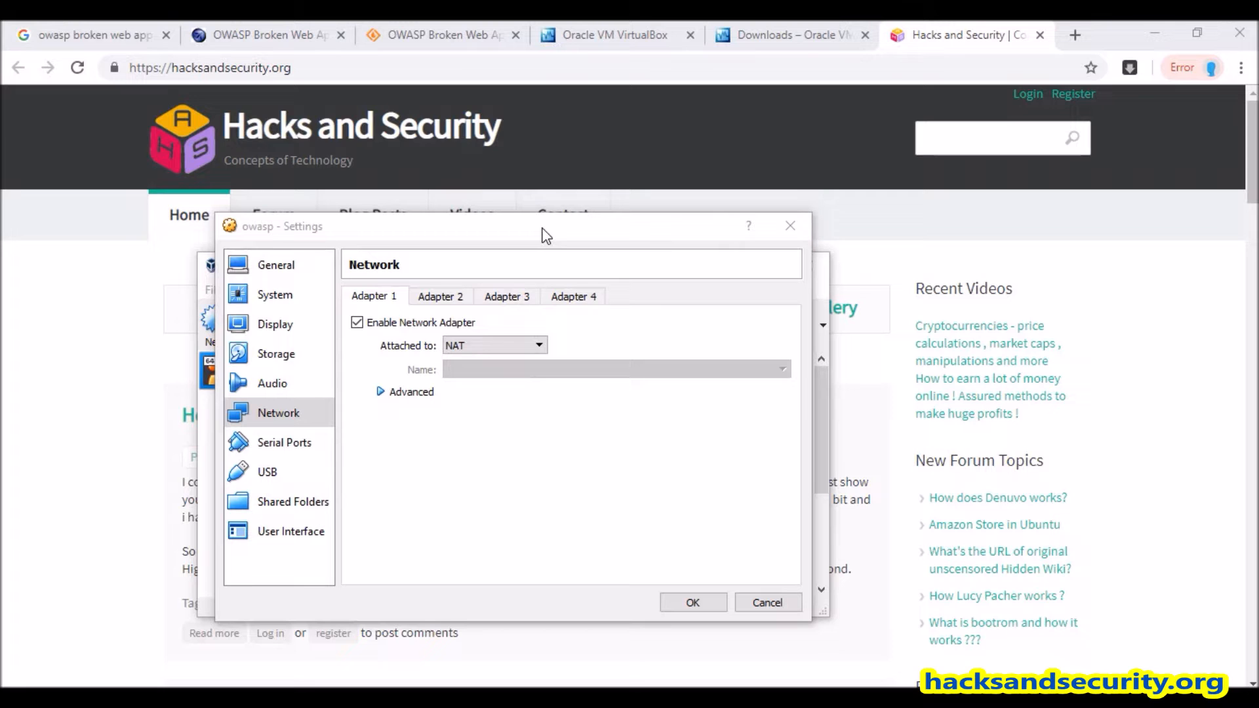
click(525, 348)
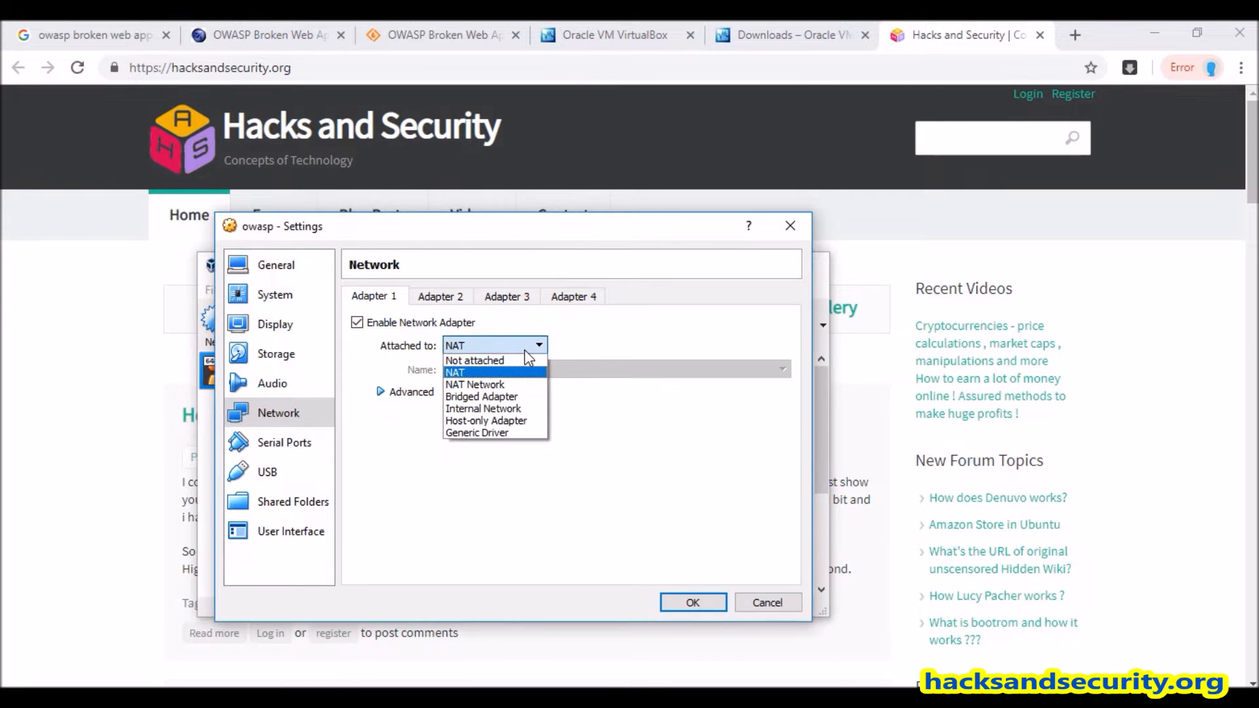
click(616, 428)
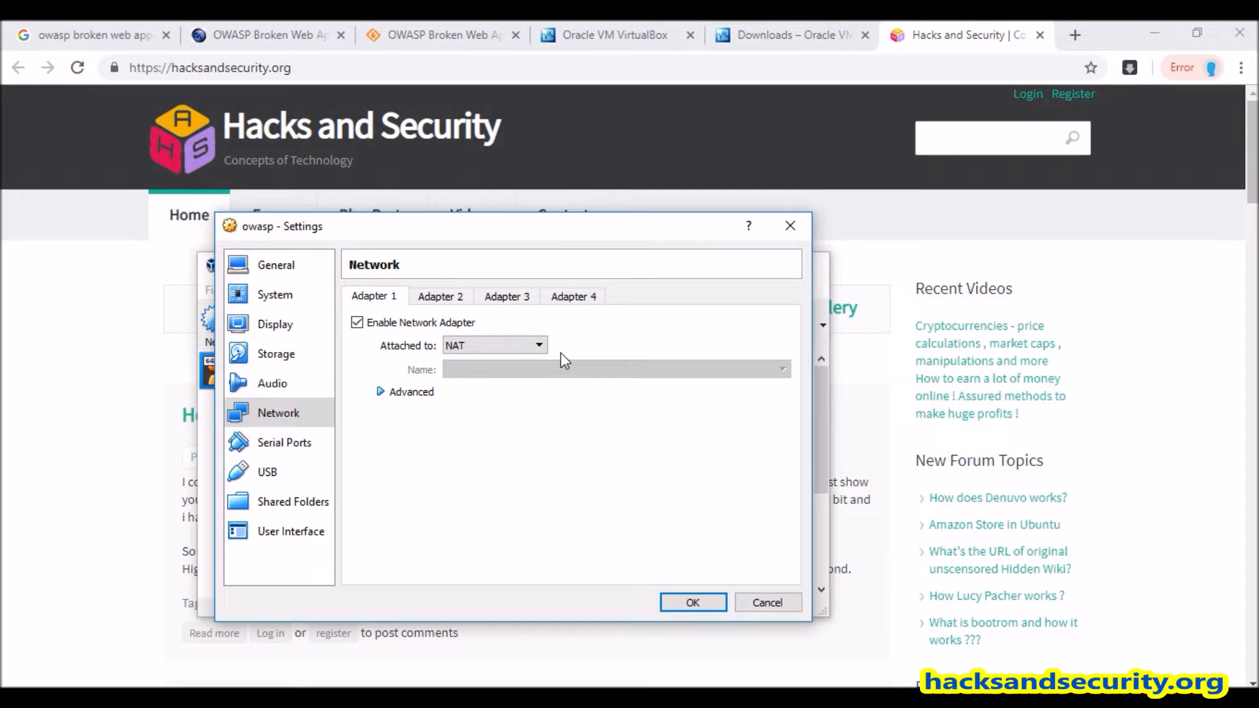
Try attaching Adapter 1 to Bridged Adapter and to Host-only Adapter.
click(523, 350)
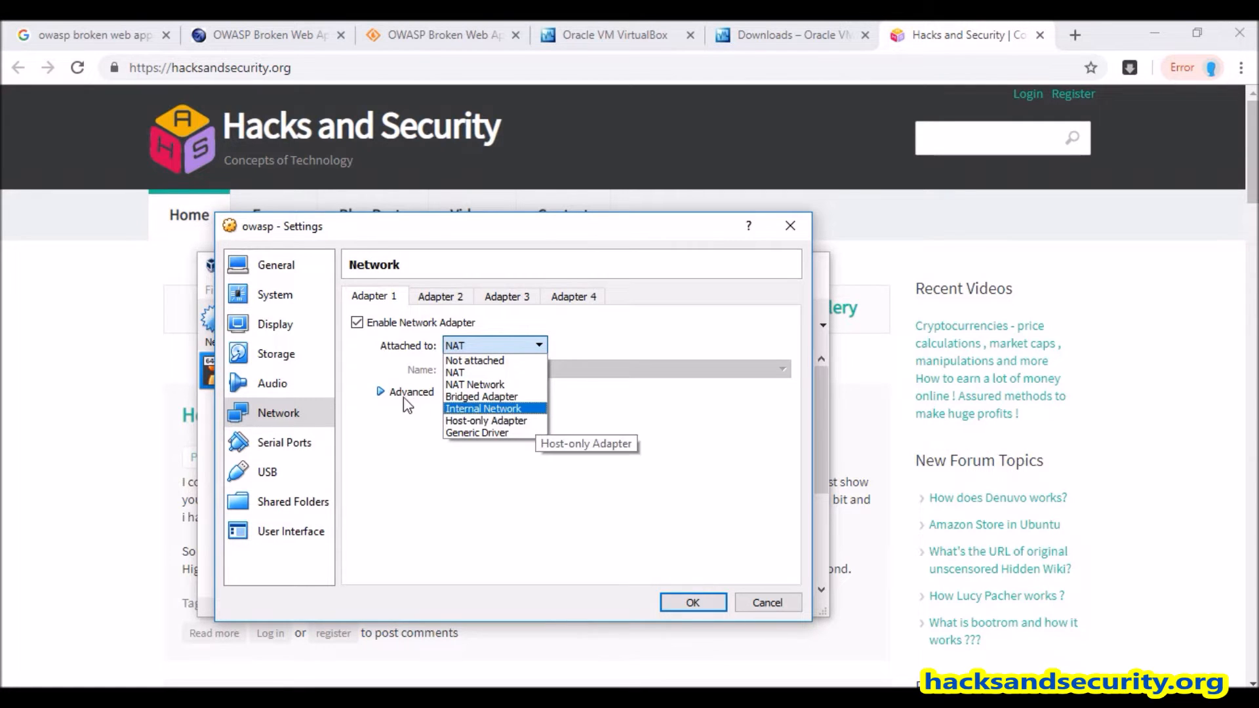
click(514, 397)
click(518, 345)
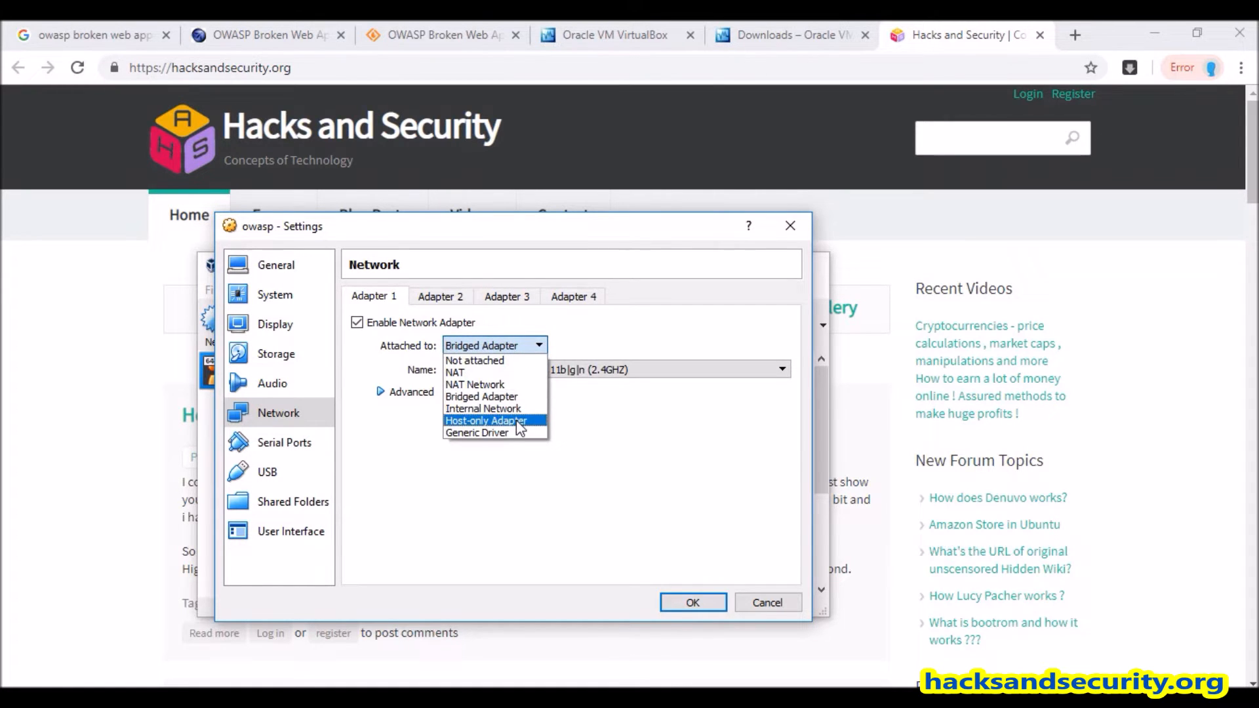
click(517, 420)
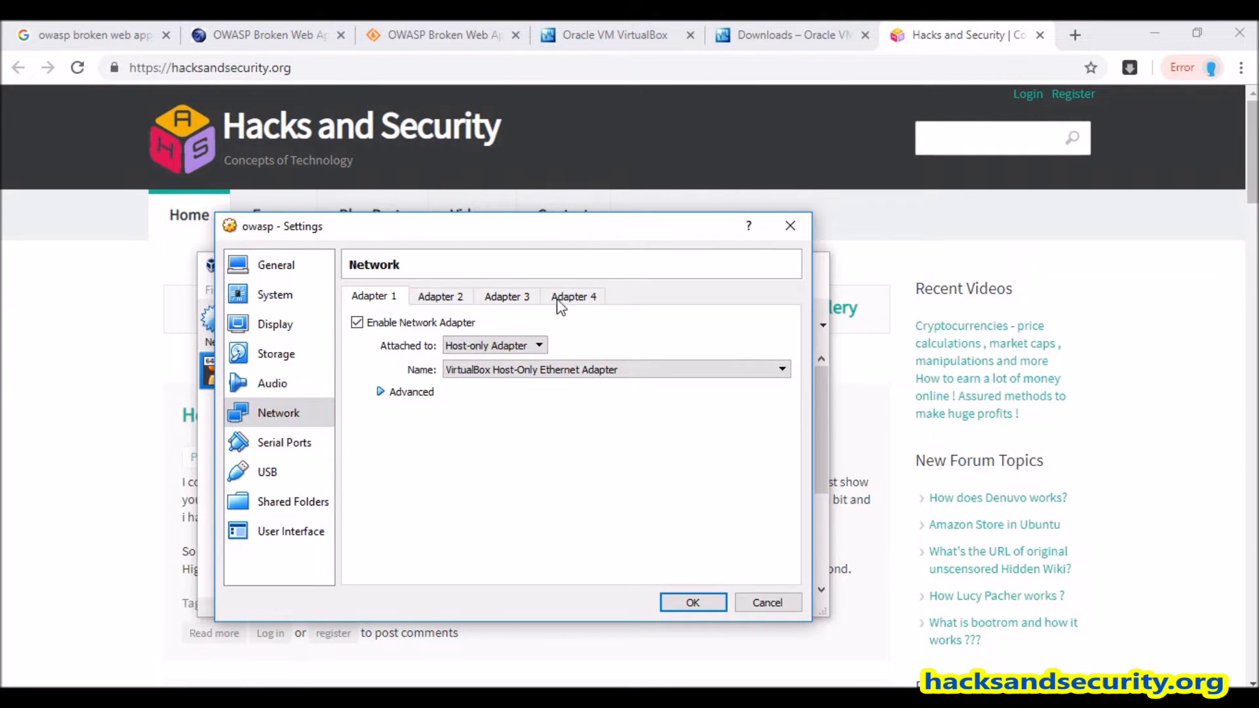
Attach Adapter 1 to Bridged Adapter using the Dell Wireless 1705 802.11b|g|n (2.4GHZ) interface.
click(518, 346)
click(514, 396)
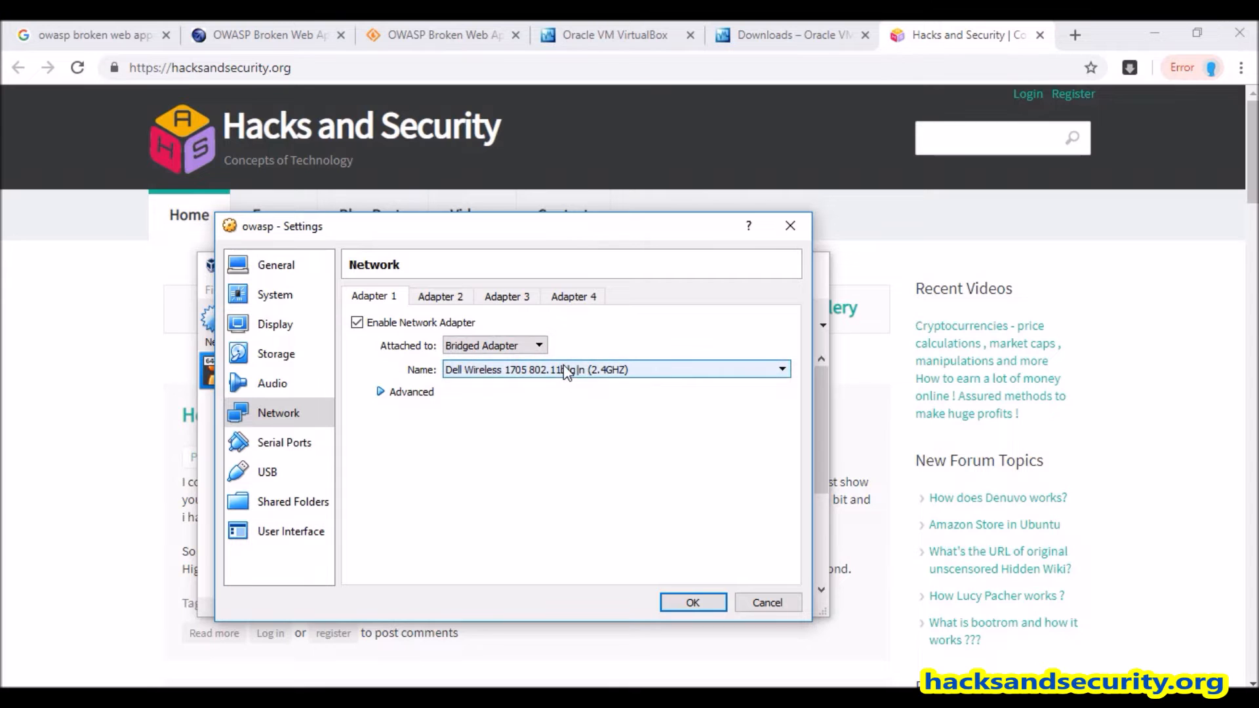
click(528, 371)
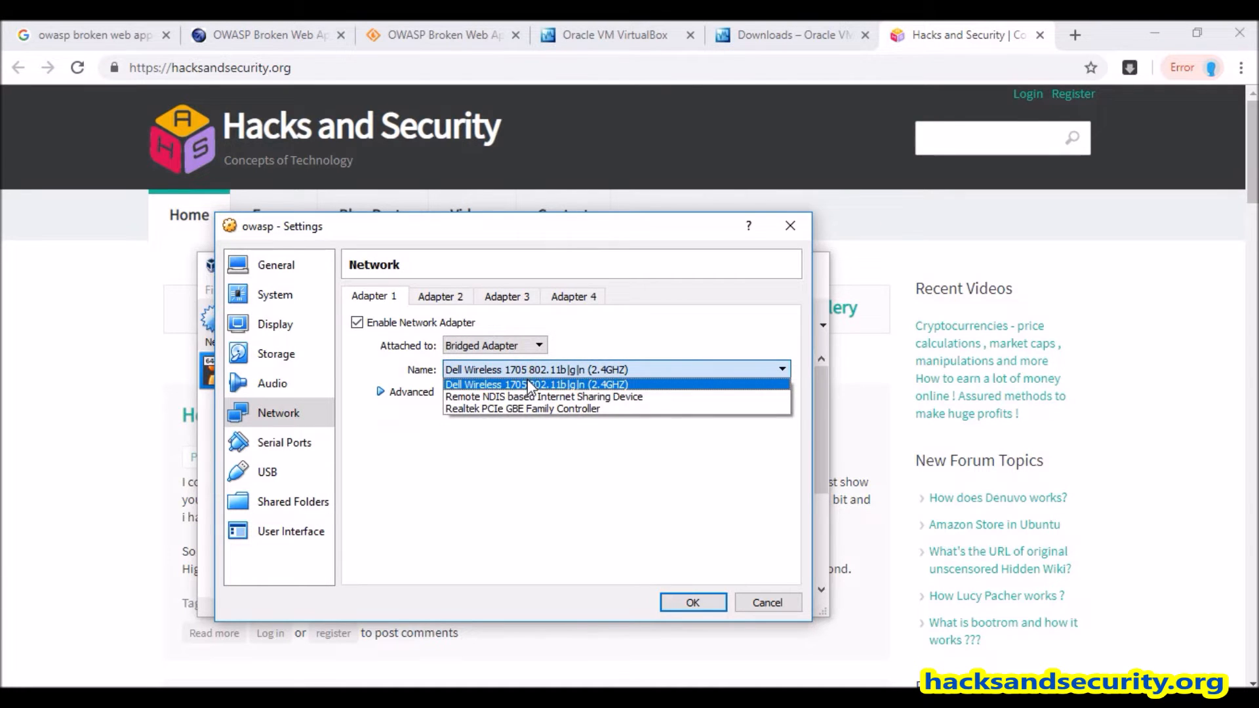
click(534, 385)
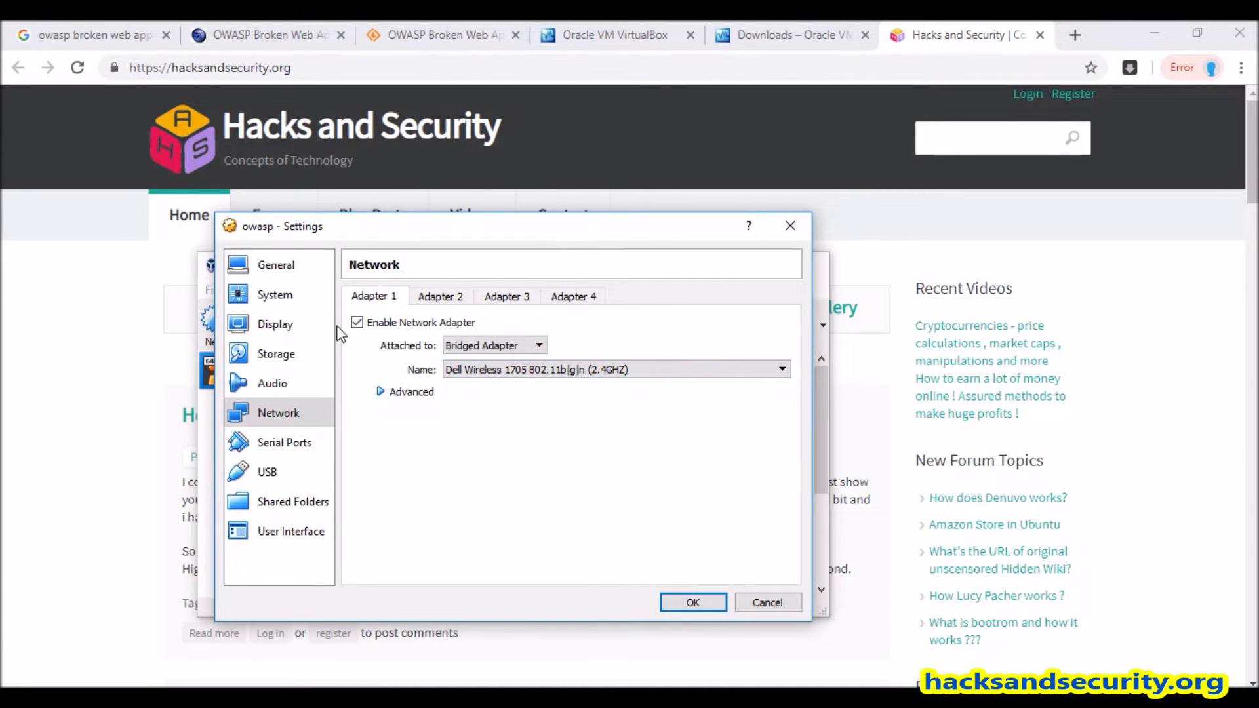
Look over the machine's display, processor and motherboard settings, and save the owasp settings.
click(307, 319)
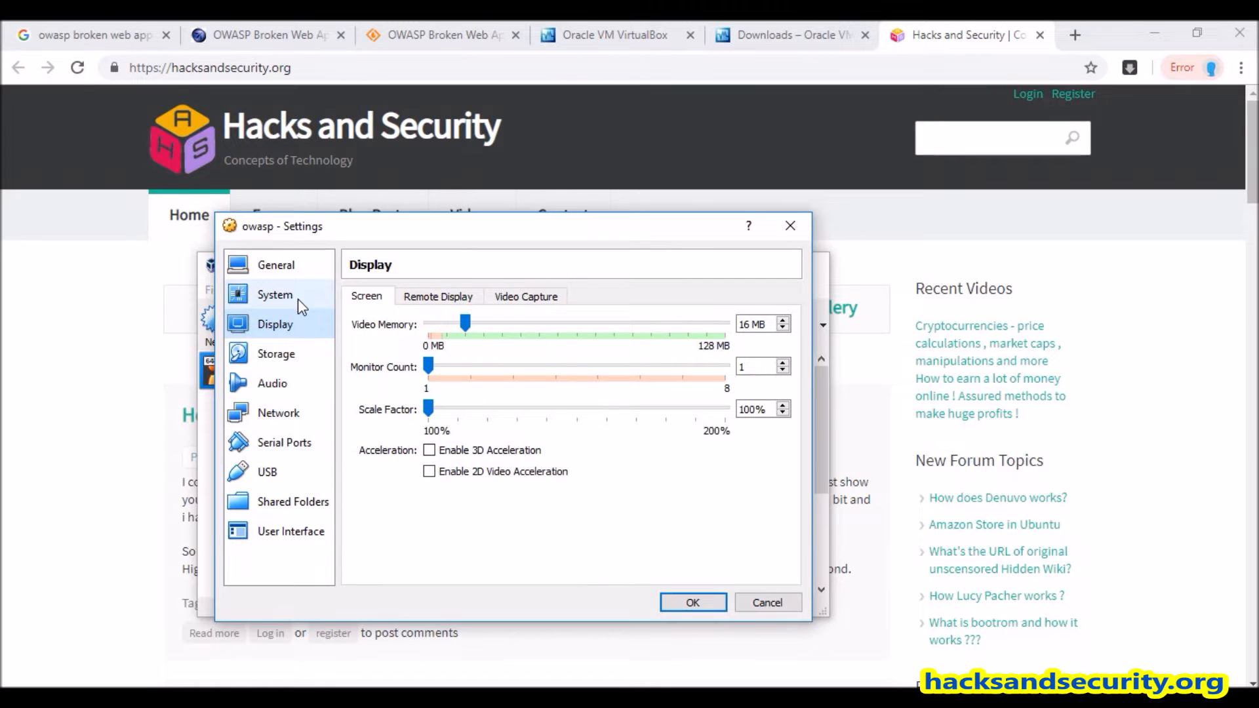
click(298, 300)
click(473, 298)
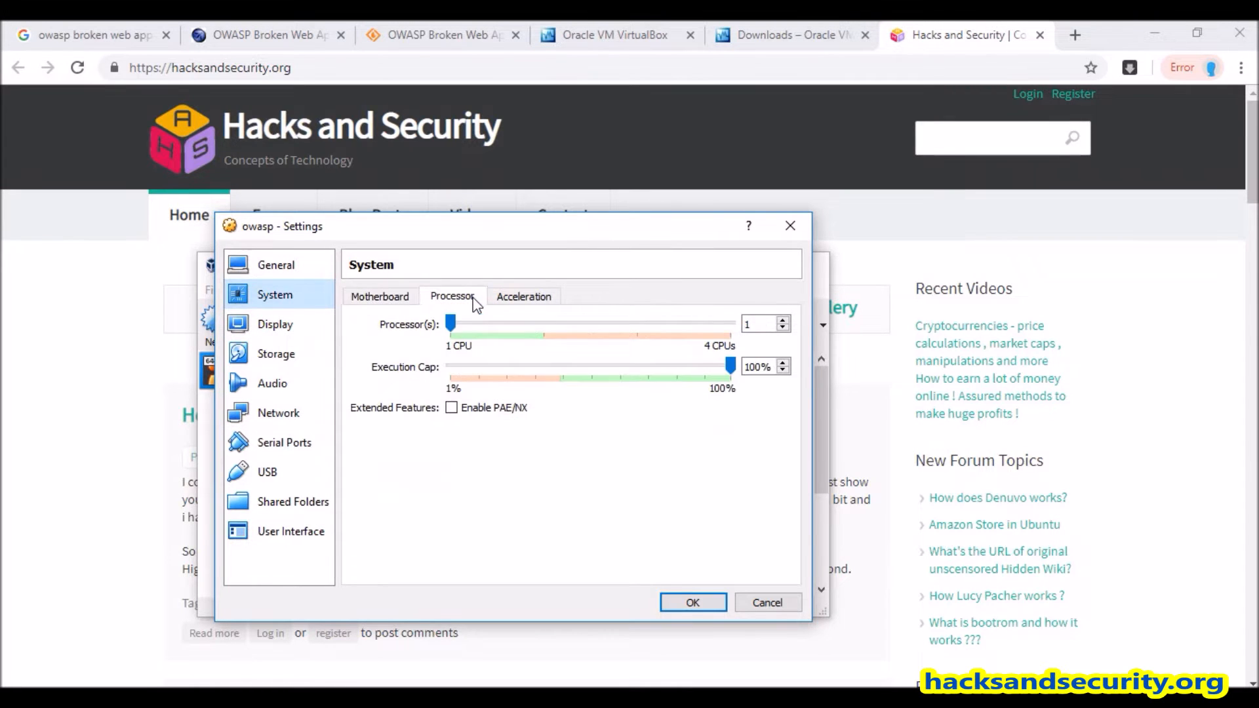
click(401, 298)
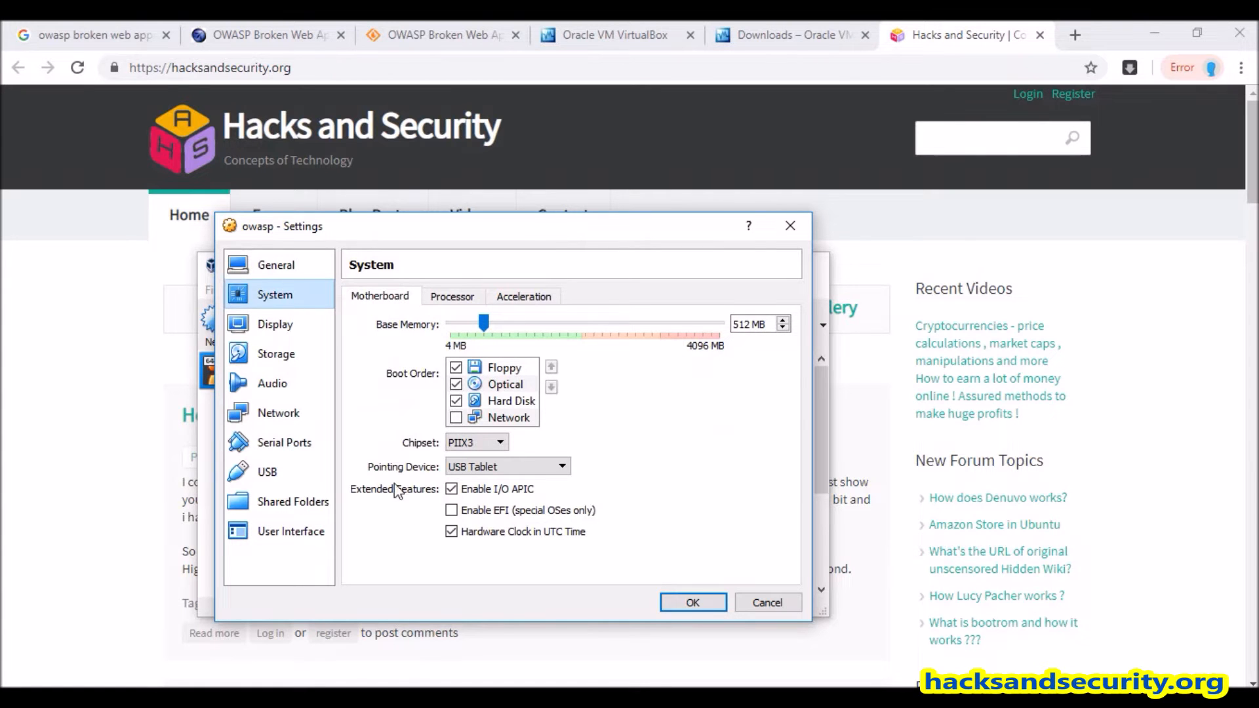
click(693, 601)
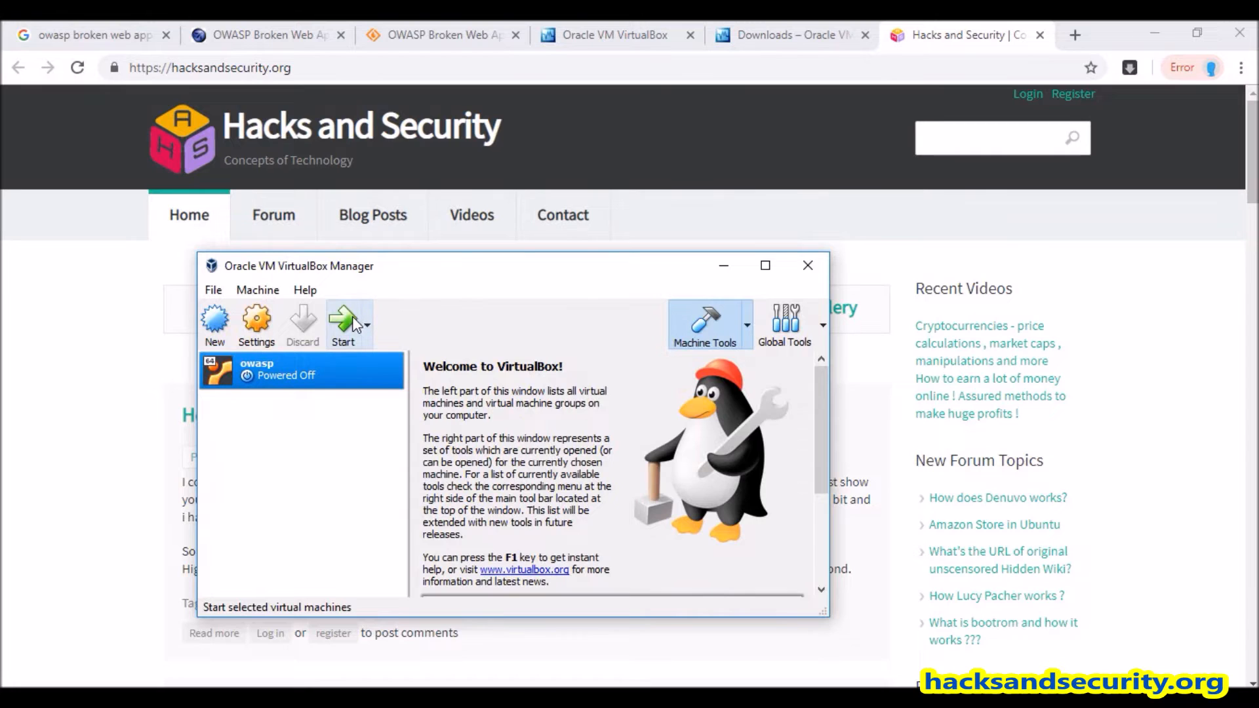
Start the owasp virtual machine and dismiss the keyboard capture notice.
click(344, 321)
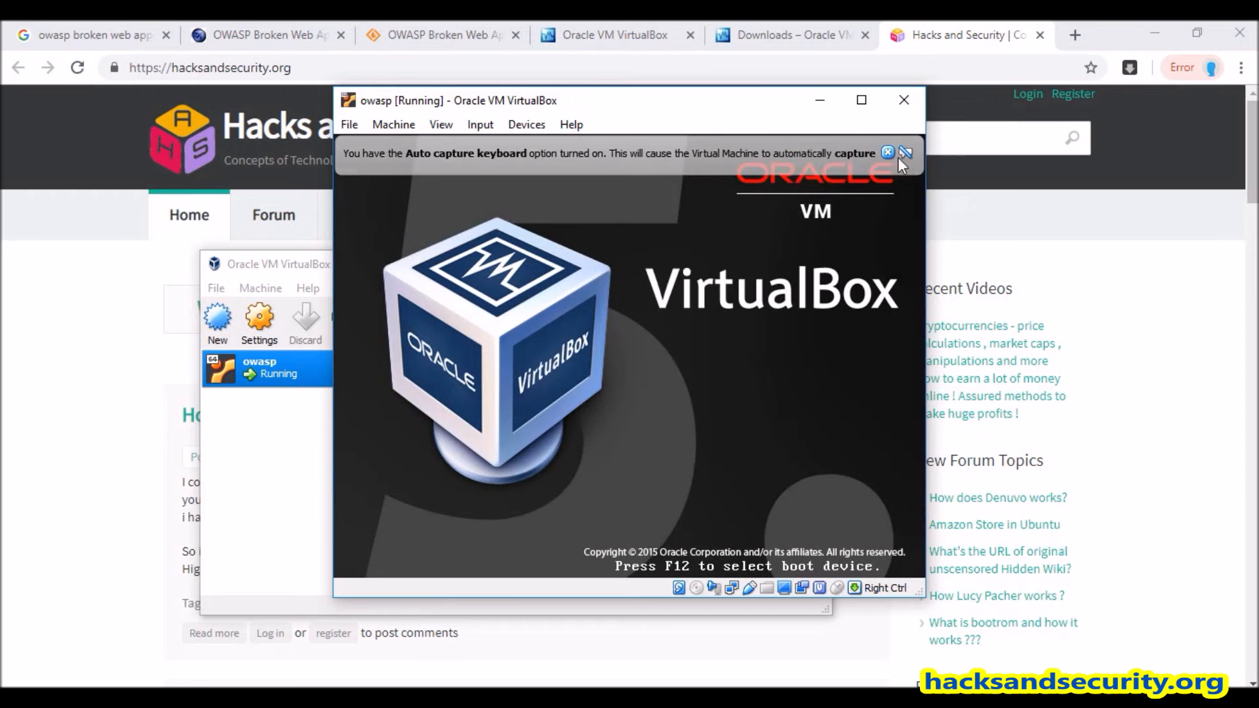
click(888, 154)
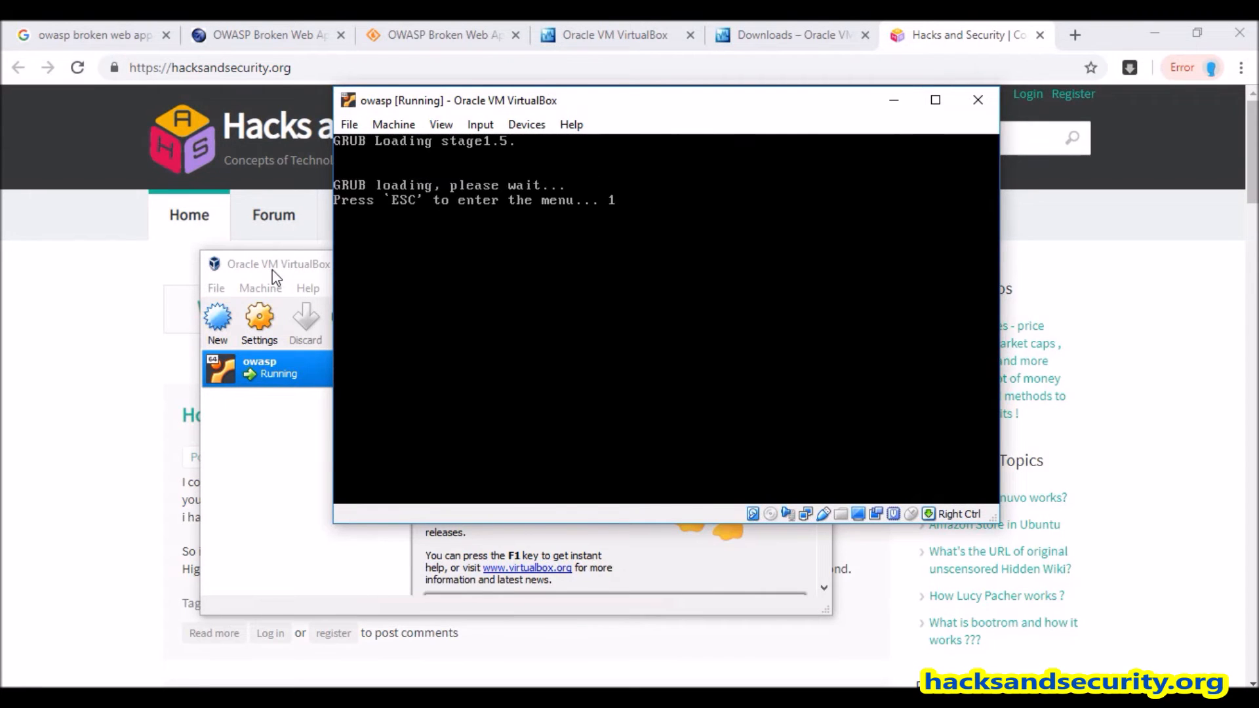
Turn off Auto Capture Keyboard in VirtualBox's input preferences, and minimize the manager to leave the running machine's window in view.
click(273, 273)
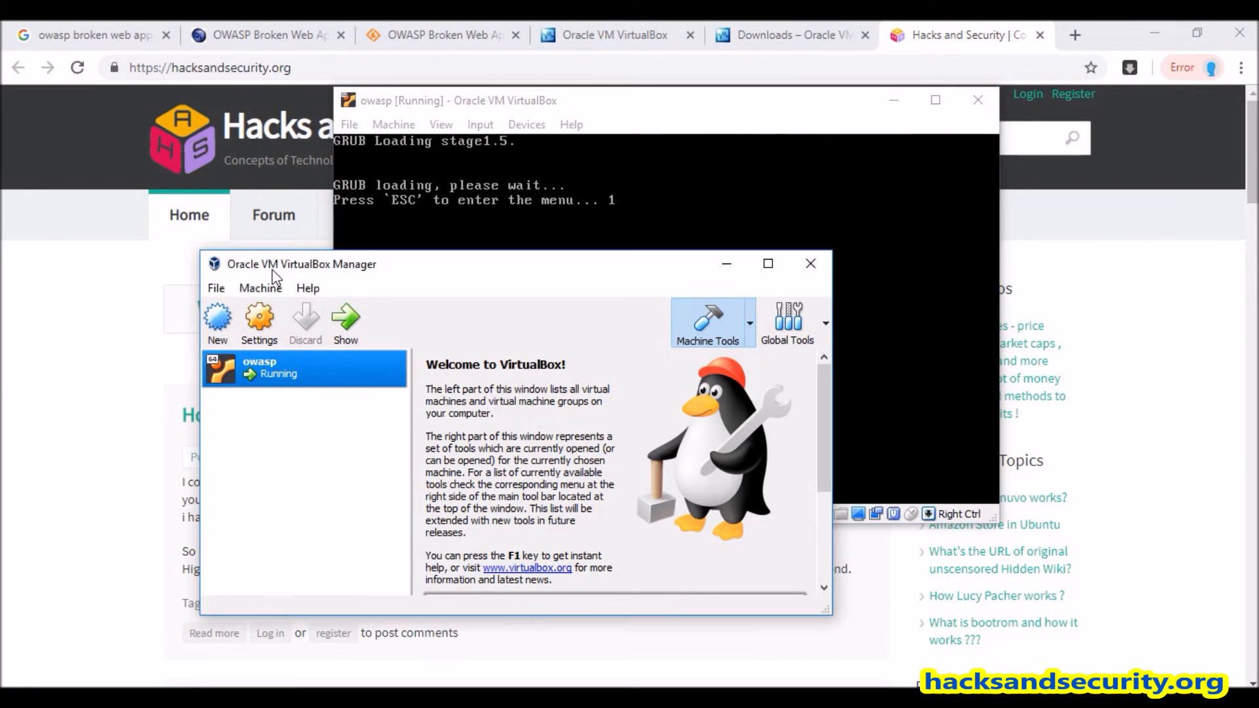
click(216, 287)
click(236, 312)
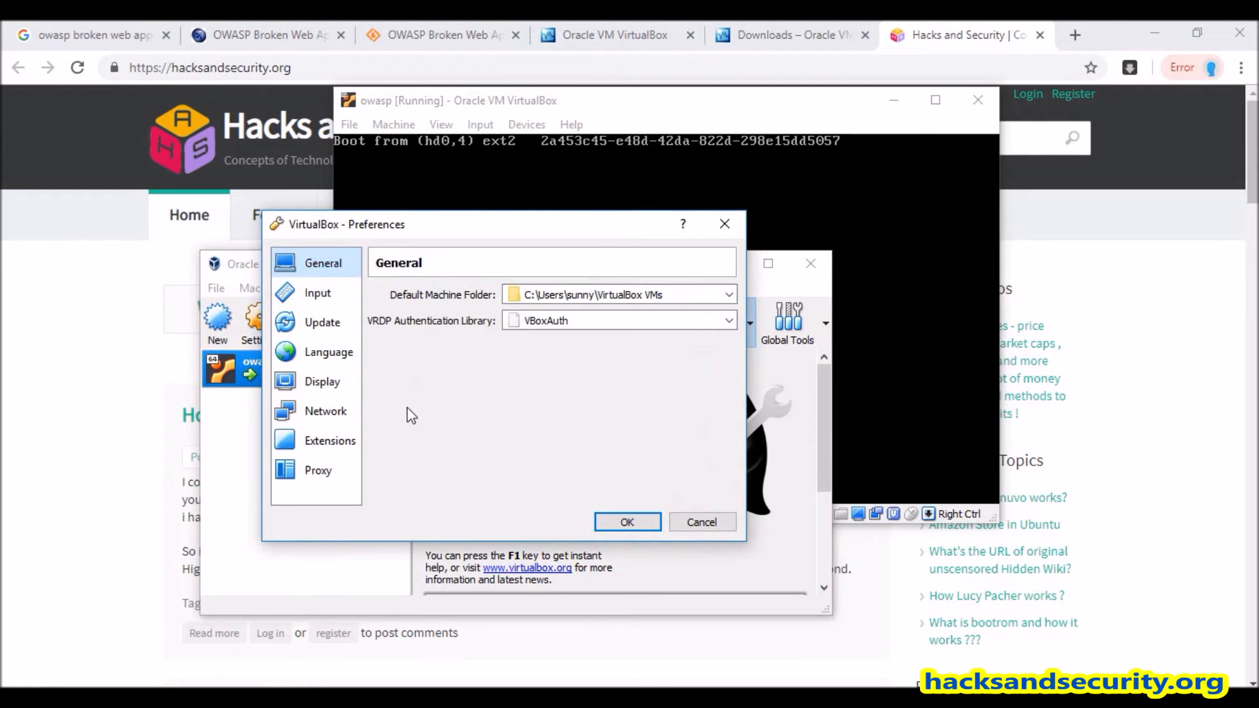
click(327, 295)
click(374, 498)
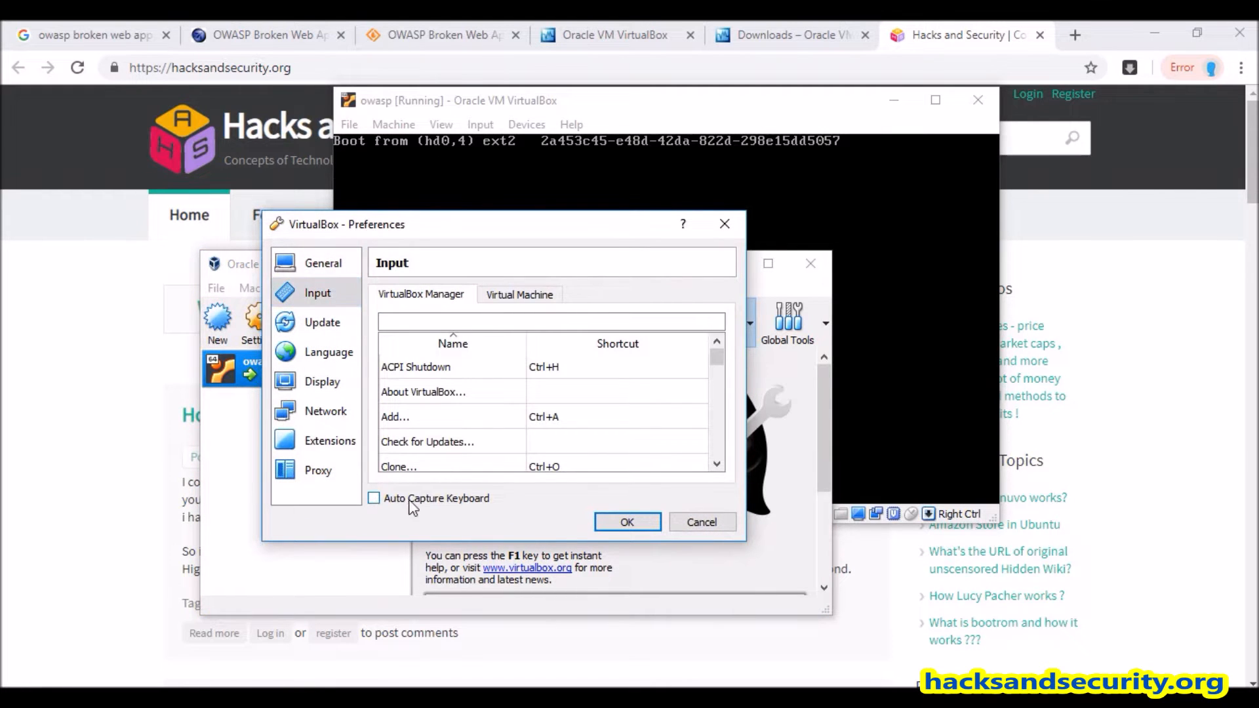
click(629, 522)
click(718, 266)
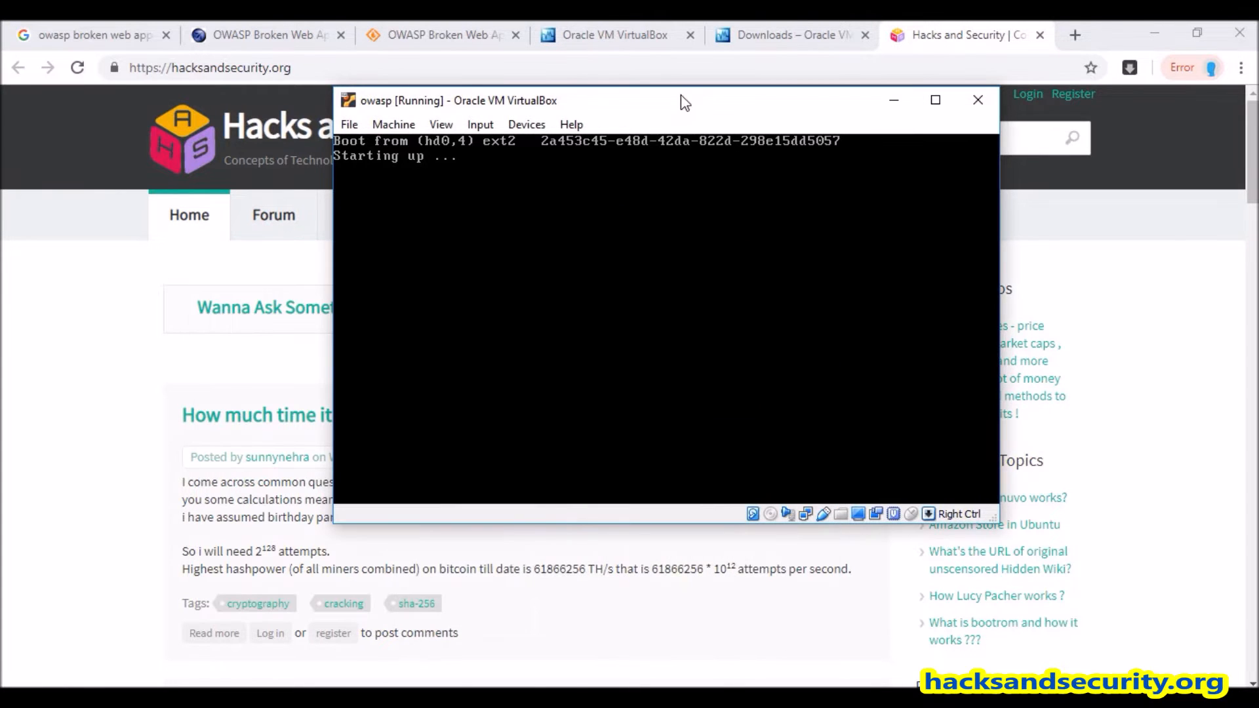
drag(662, 97, 662, 137)
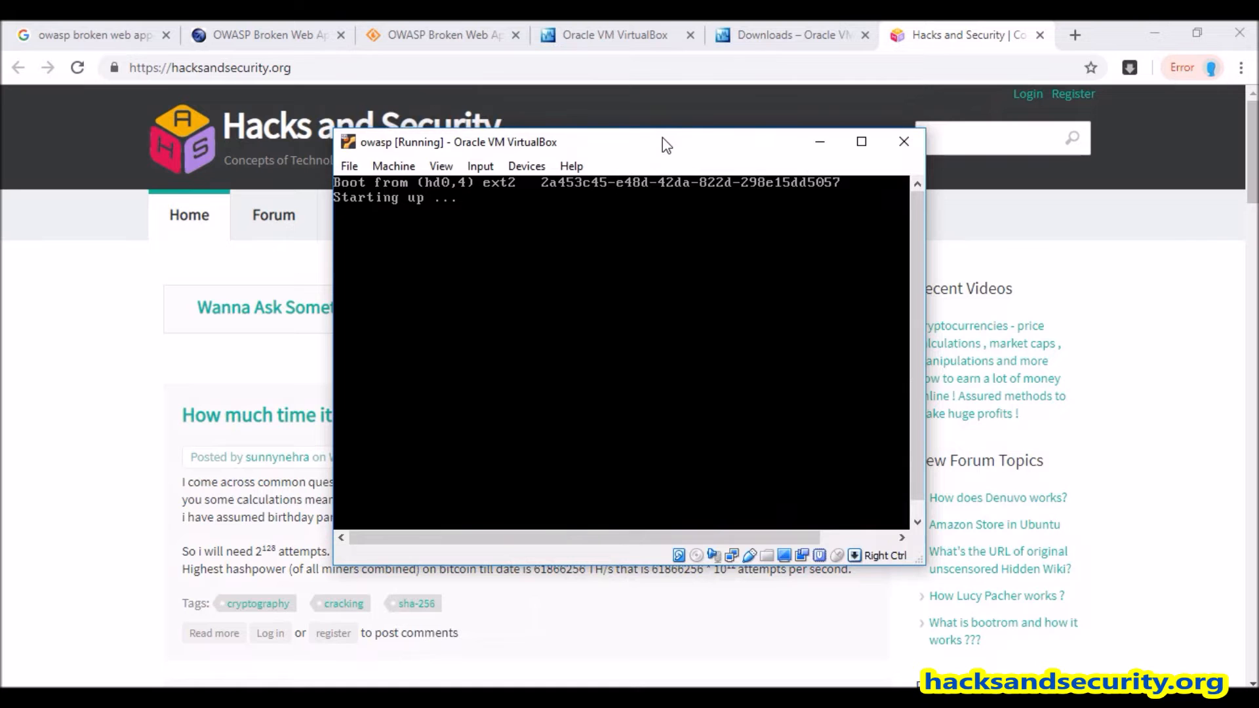
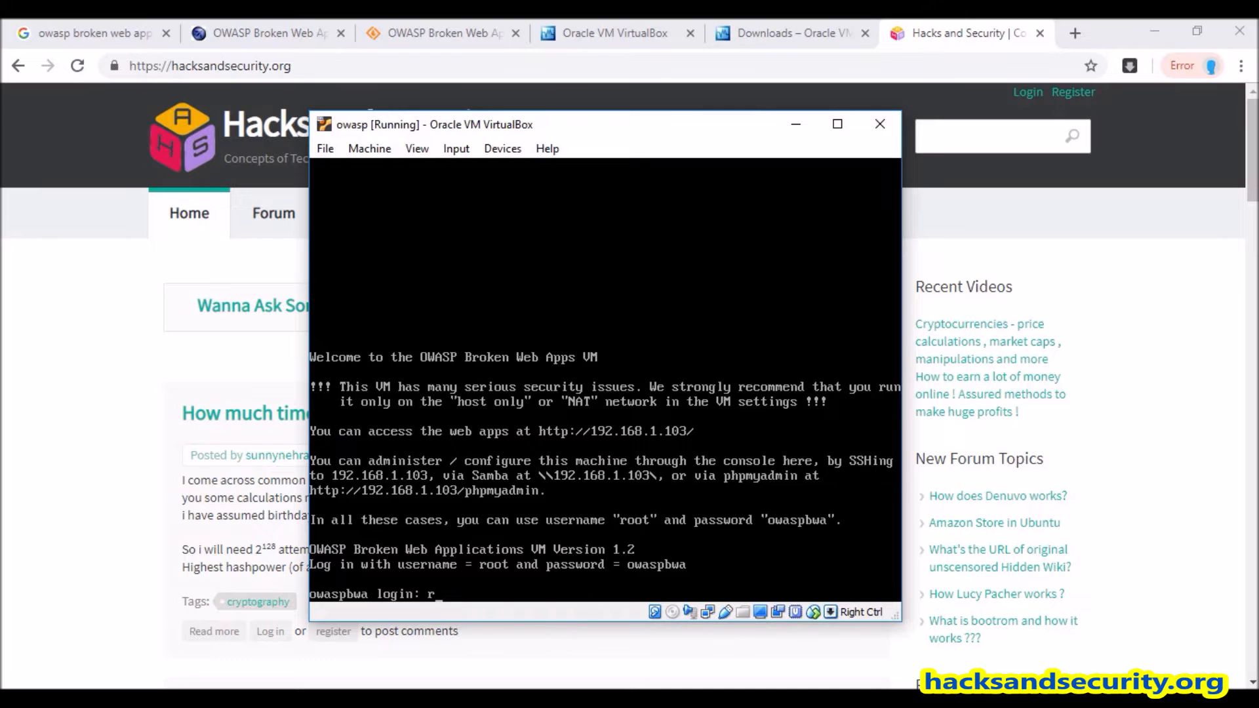
Log in to the owaspbwa console as root with the account password.
key(Return)
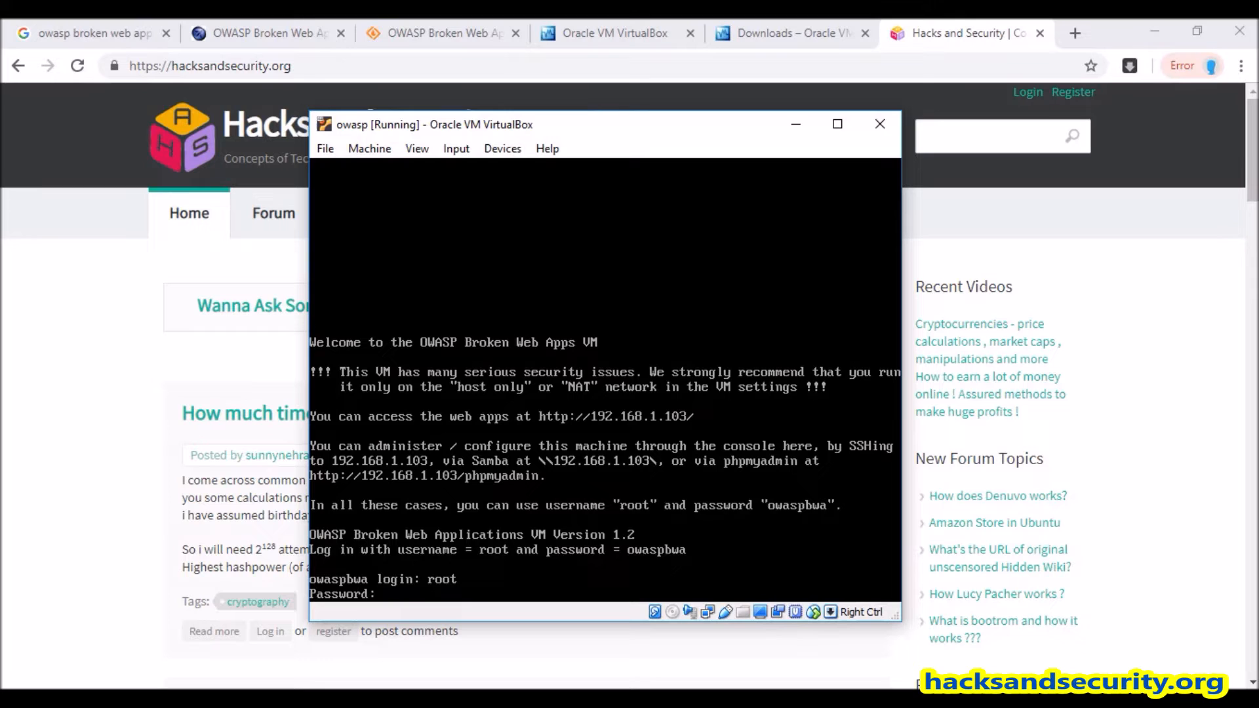
key(Return)
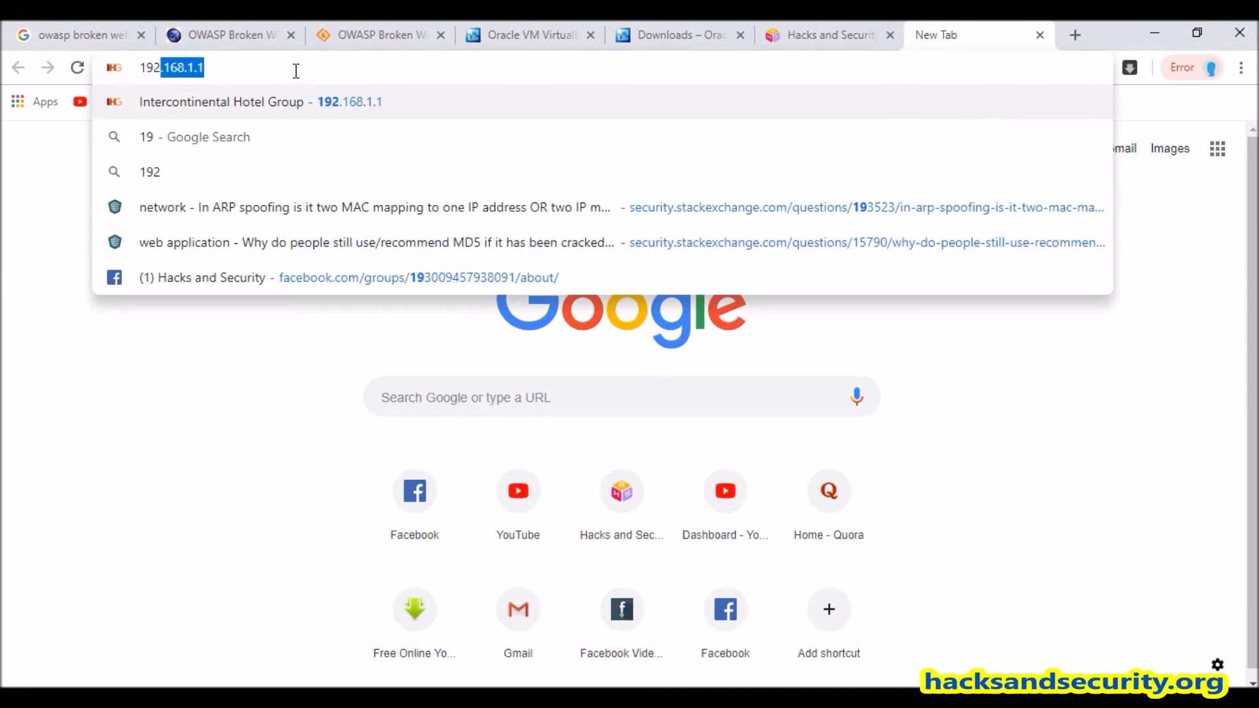
Open the virtual machine's web page at 192.168.1.103 in a new browser tab.
text(.)
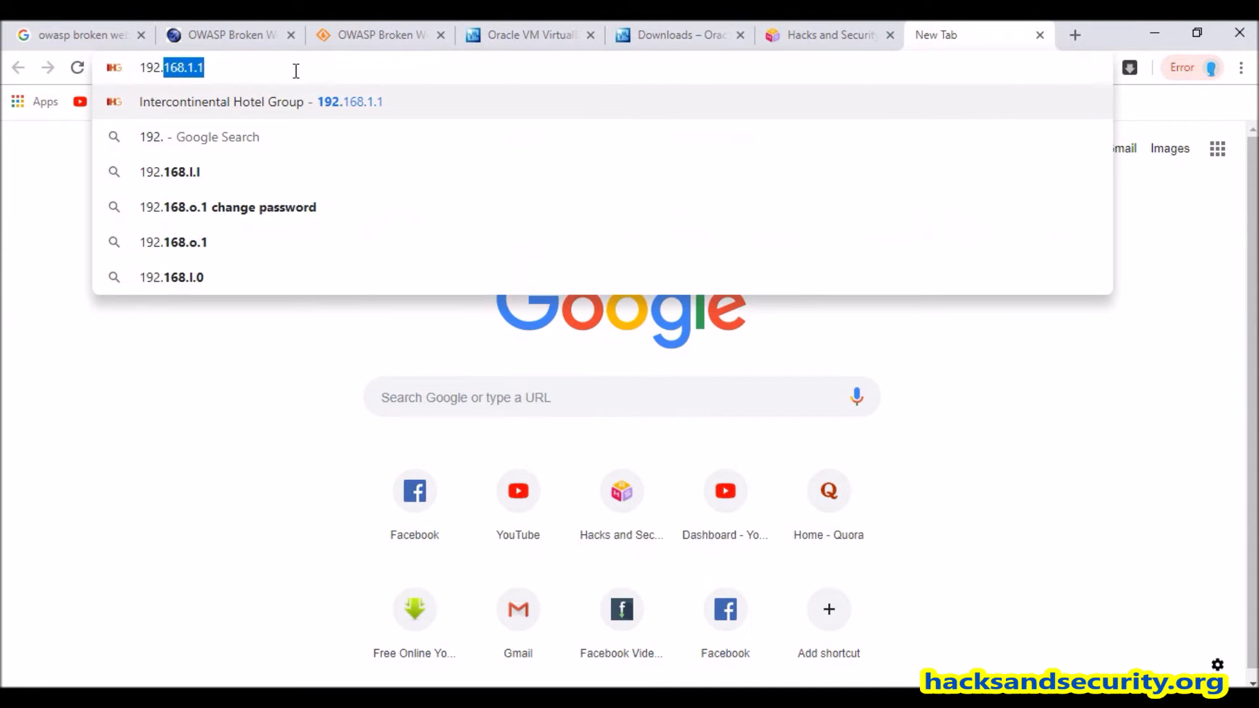
text(168)
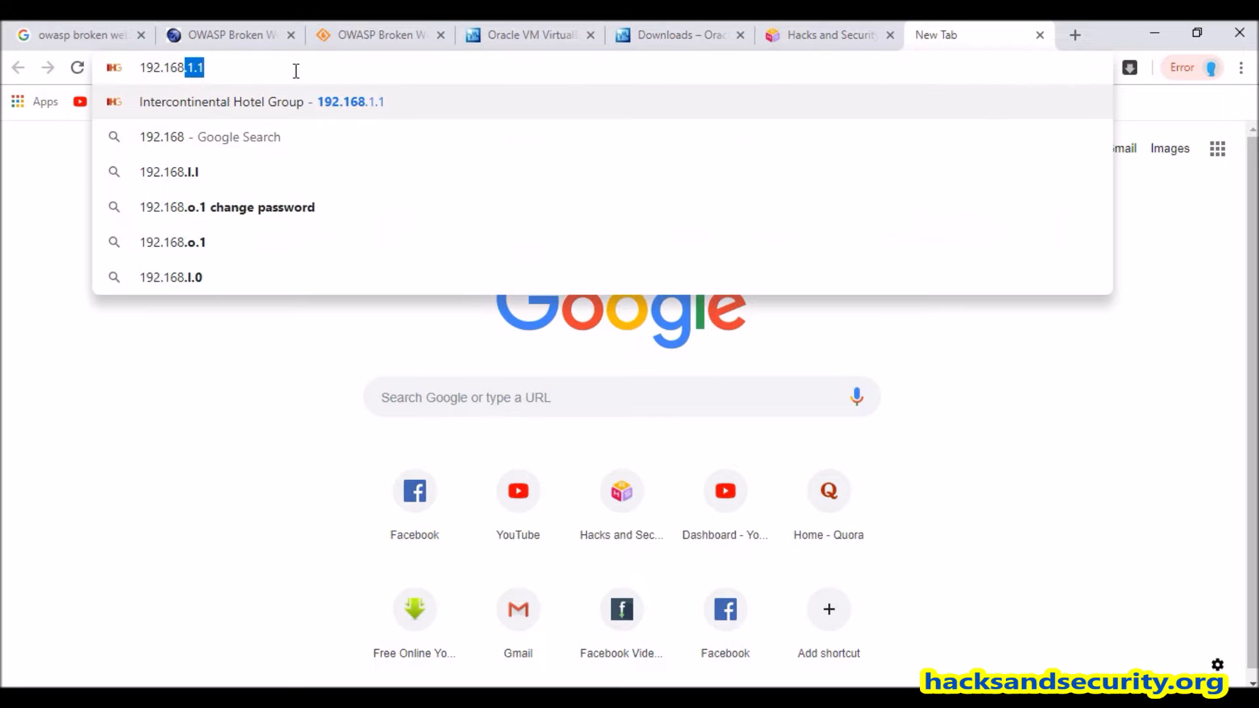
text(.1.103)
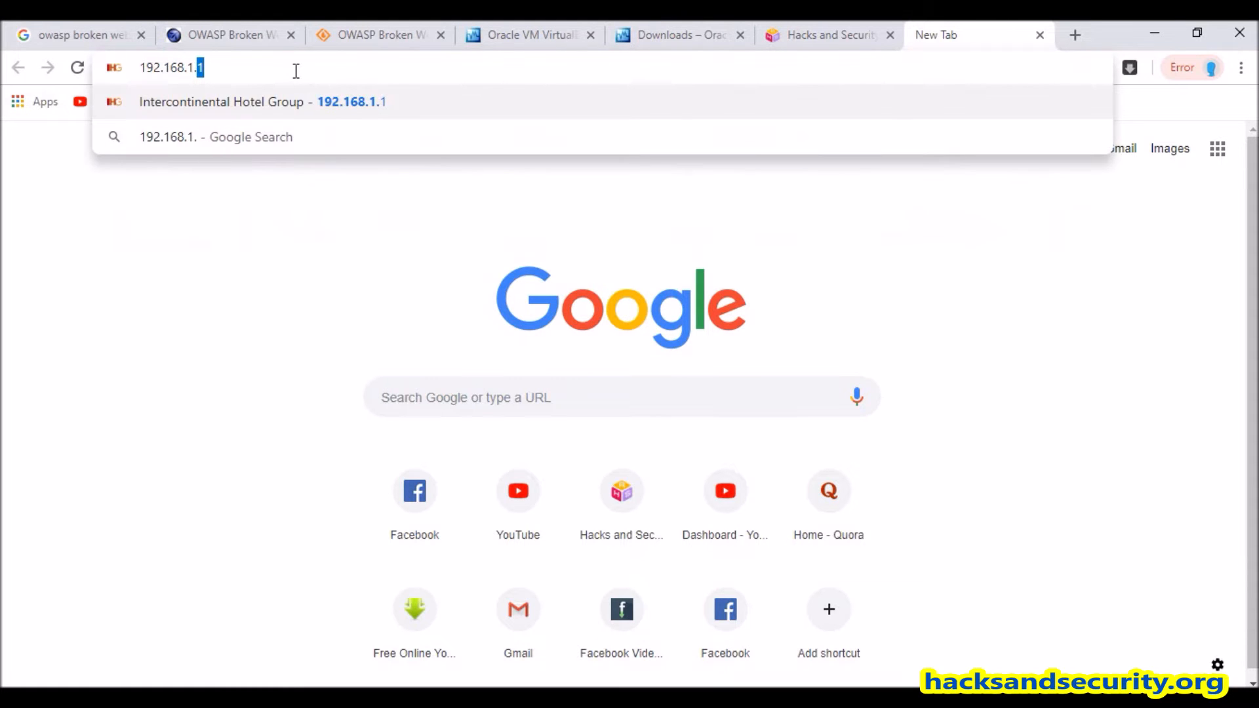
key(Return)
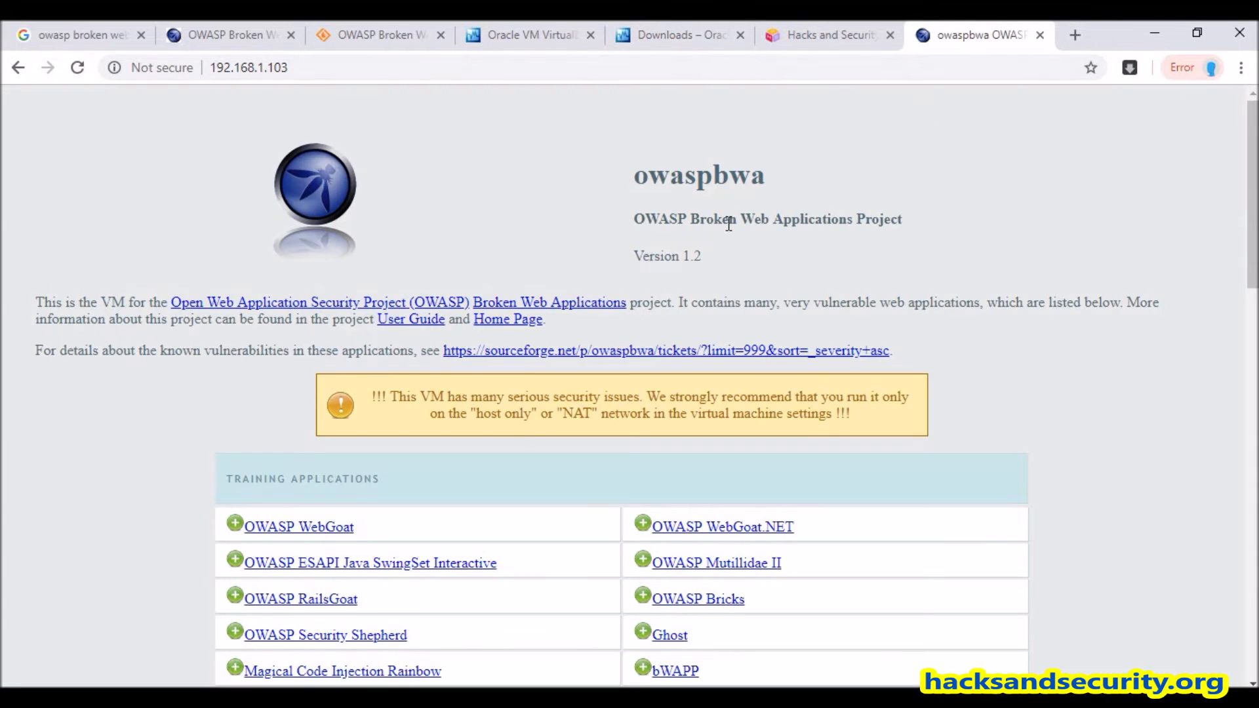
Open the OWASP Mutillidae II training application in a new tab and switch to it.
scroll(729, 224, down, 3)
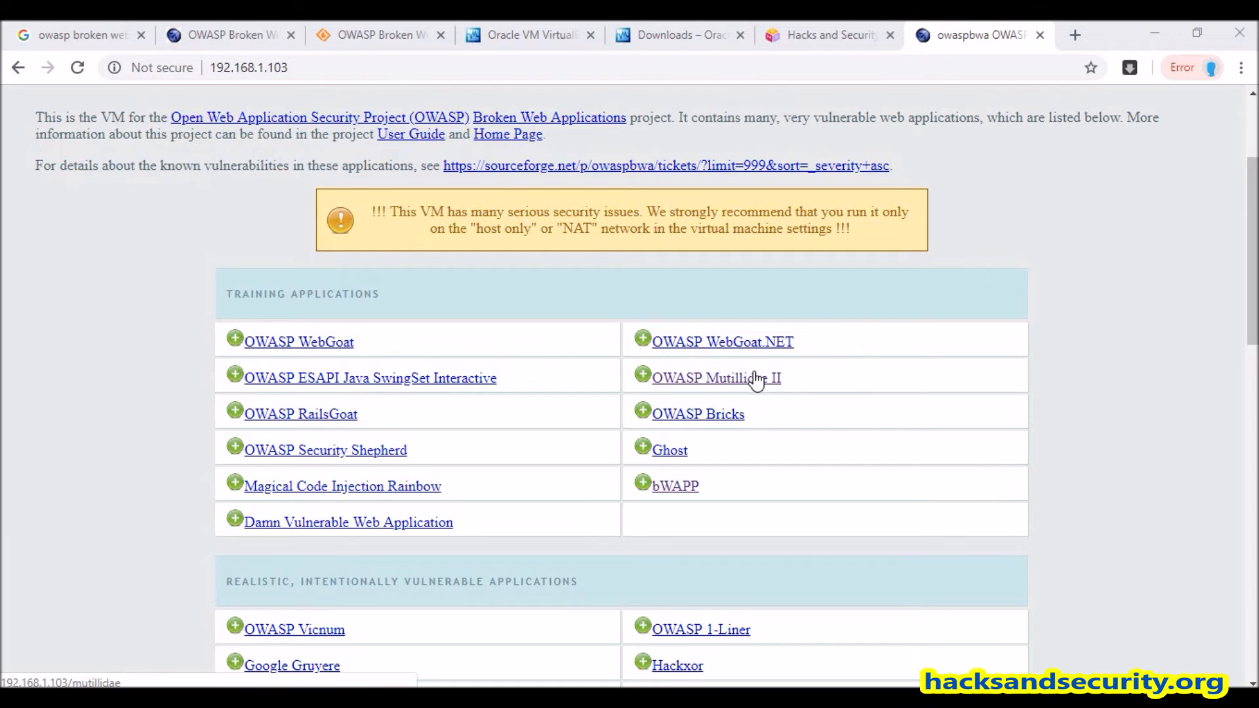
right_click(758, 380)
click(780, 385)
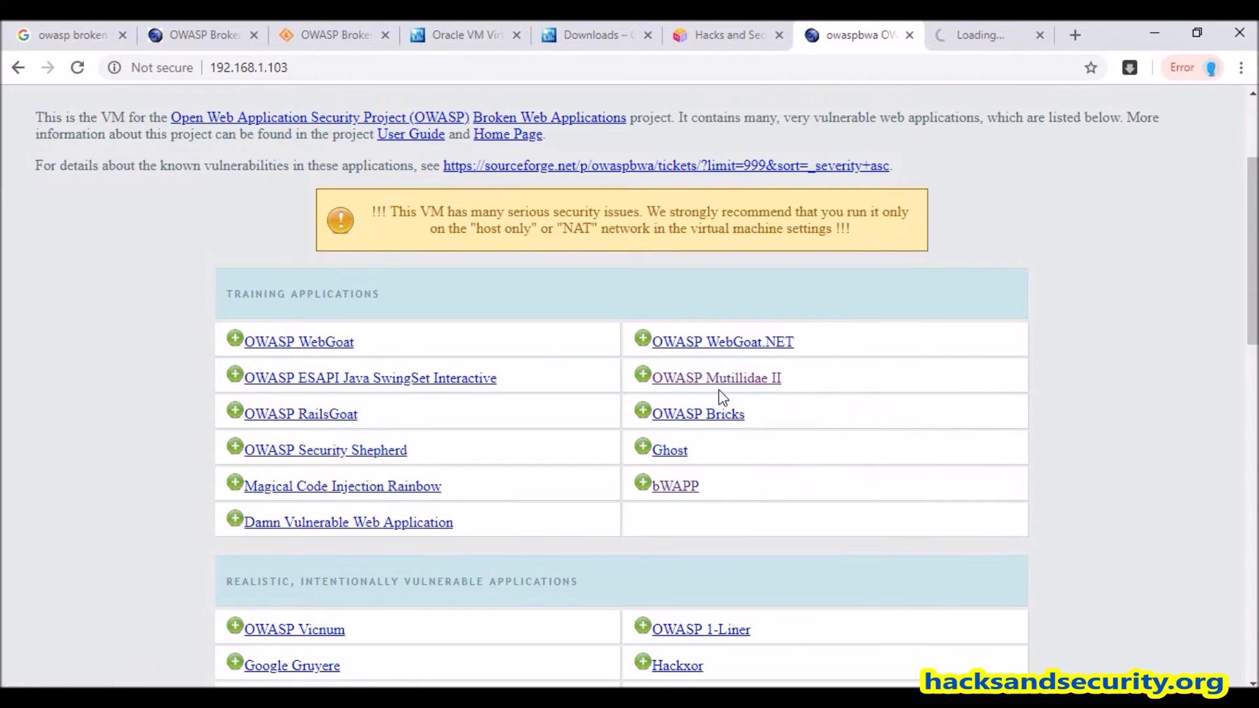
click(957, 33)
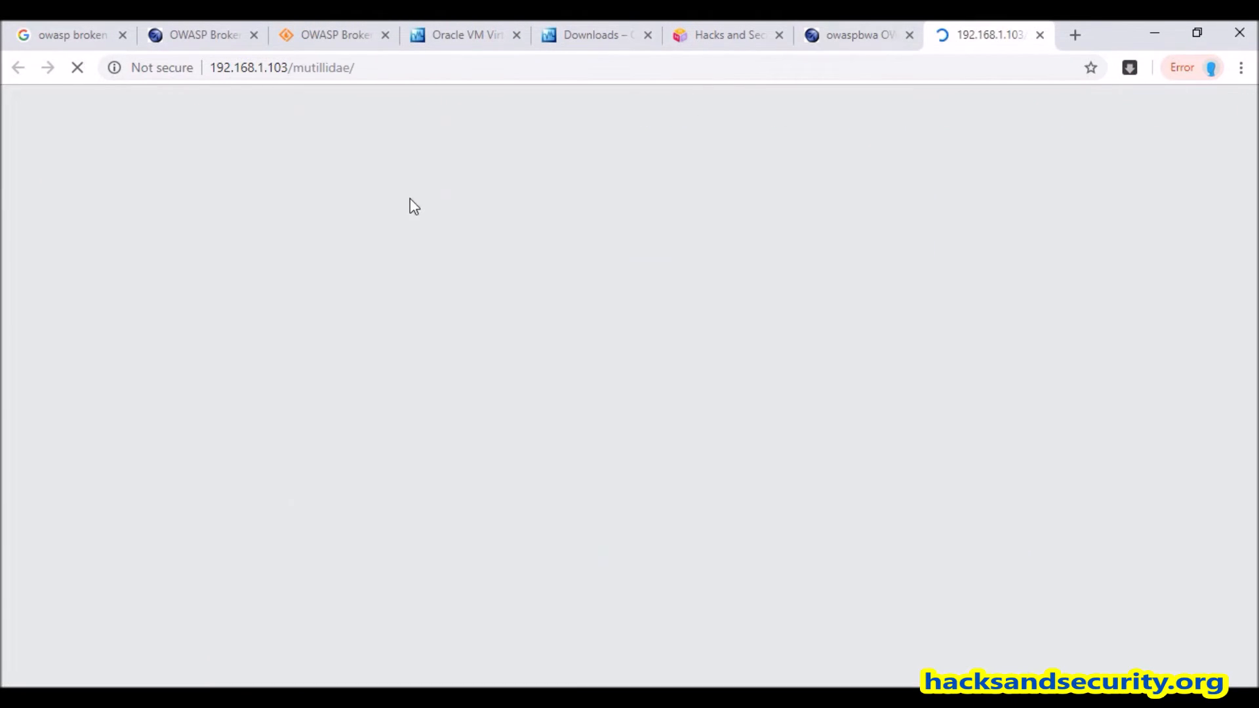
Look through Mutillidae's OWASP 2013 injection topics, including SQLi data extraction and authentication bypass.
mouse_move(82, 215)
mouse_move(260, 249)
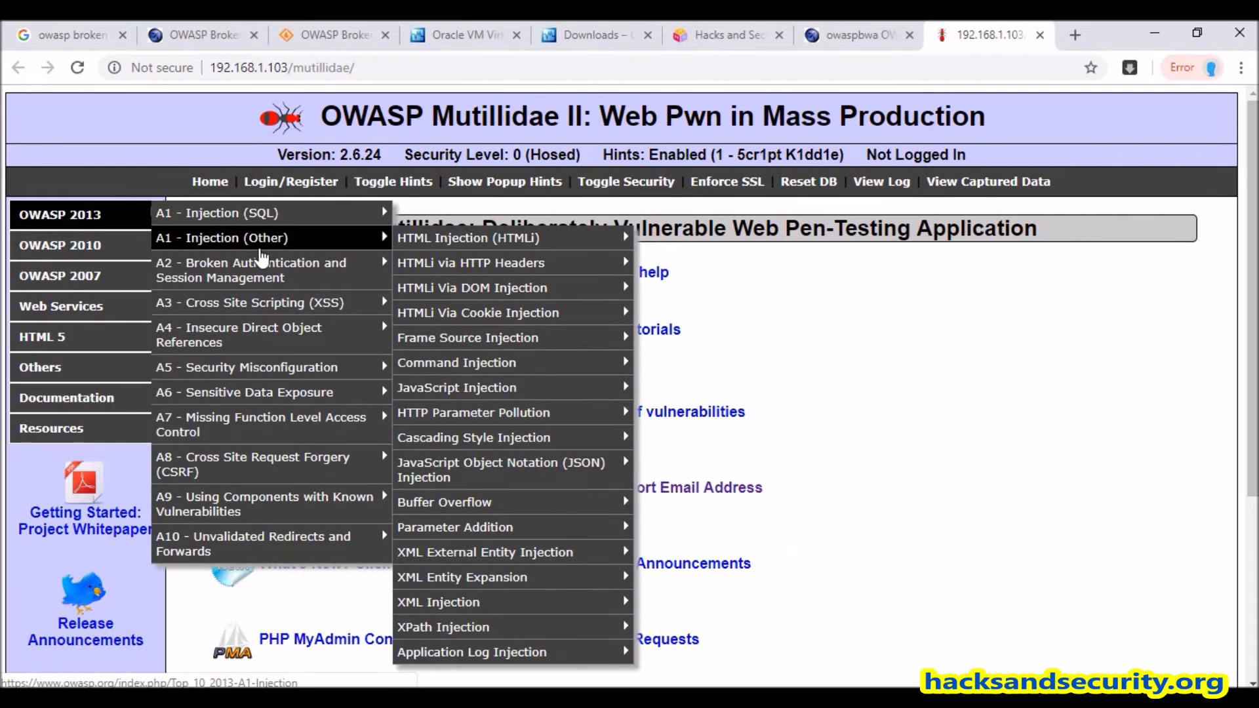
mouse_move(295, 215)
mouse_move(440, 222)
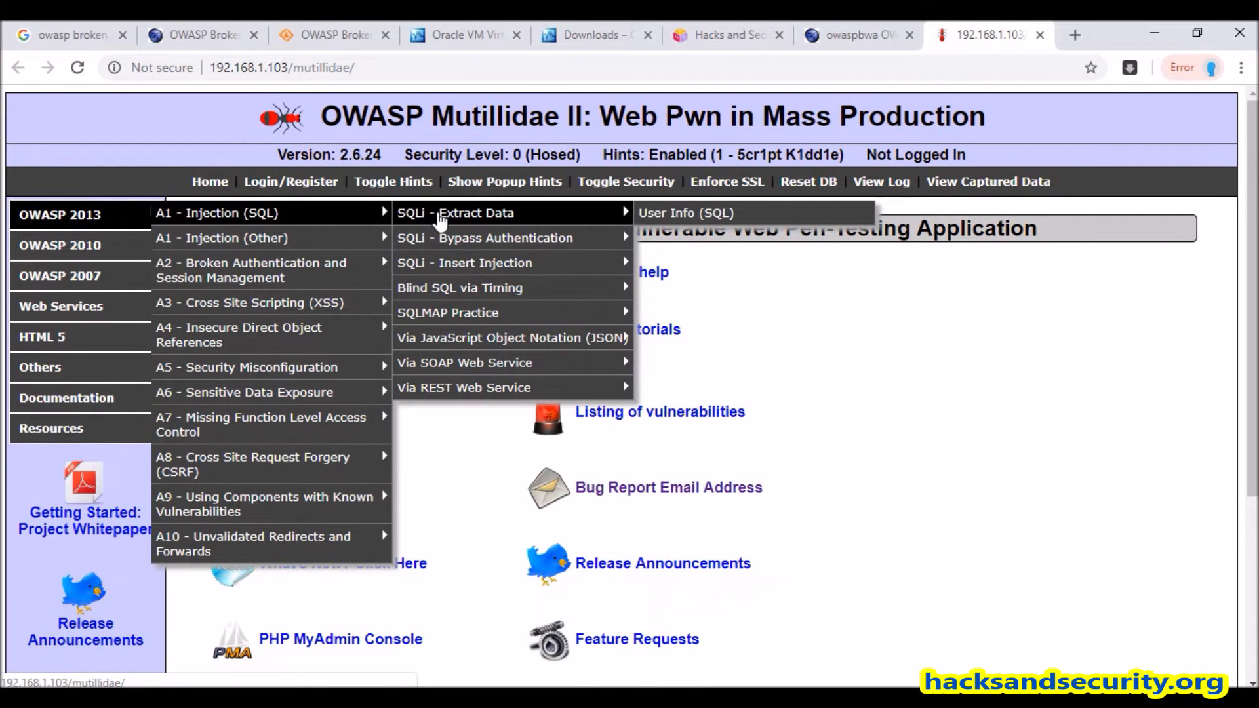
mouse_move(462, 239)
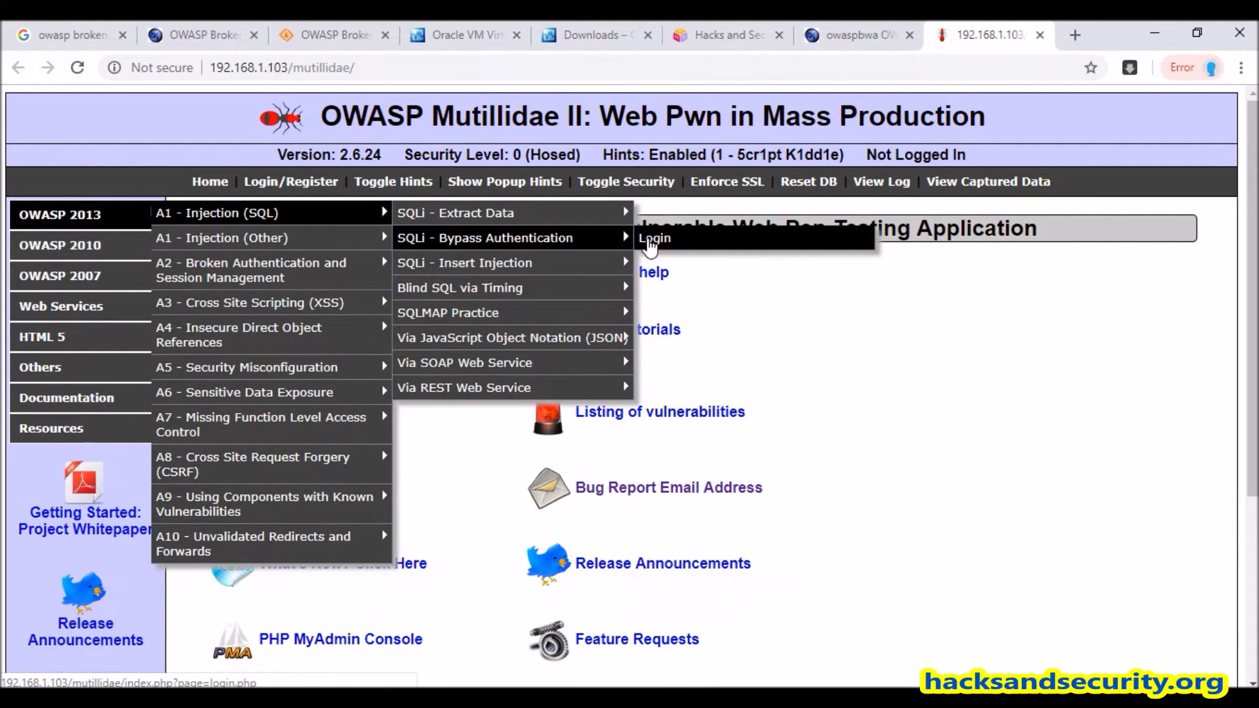
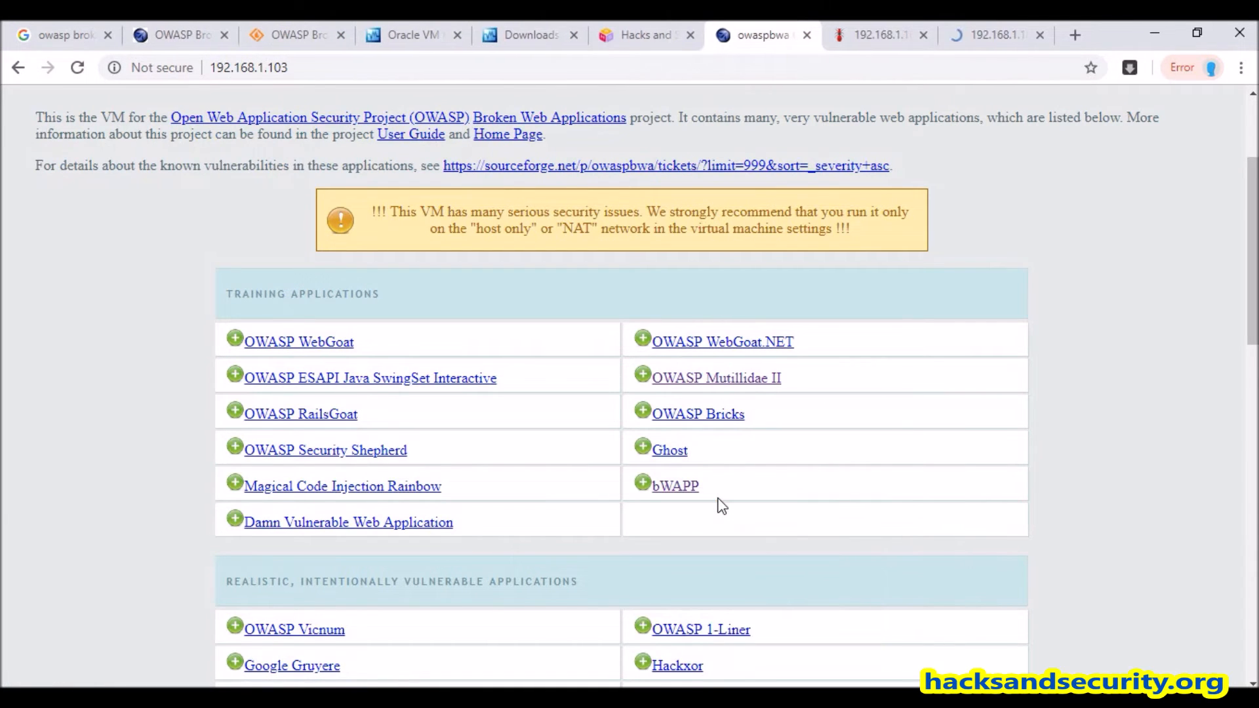
View the bWAPP login page, and return to the owaspbwa page to look through its other vulnerable application lists.
click(990, 36)
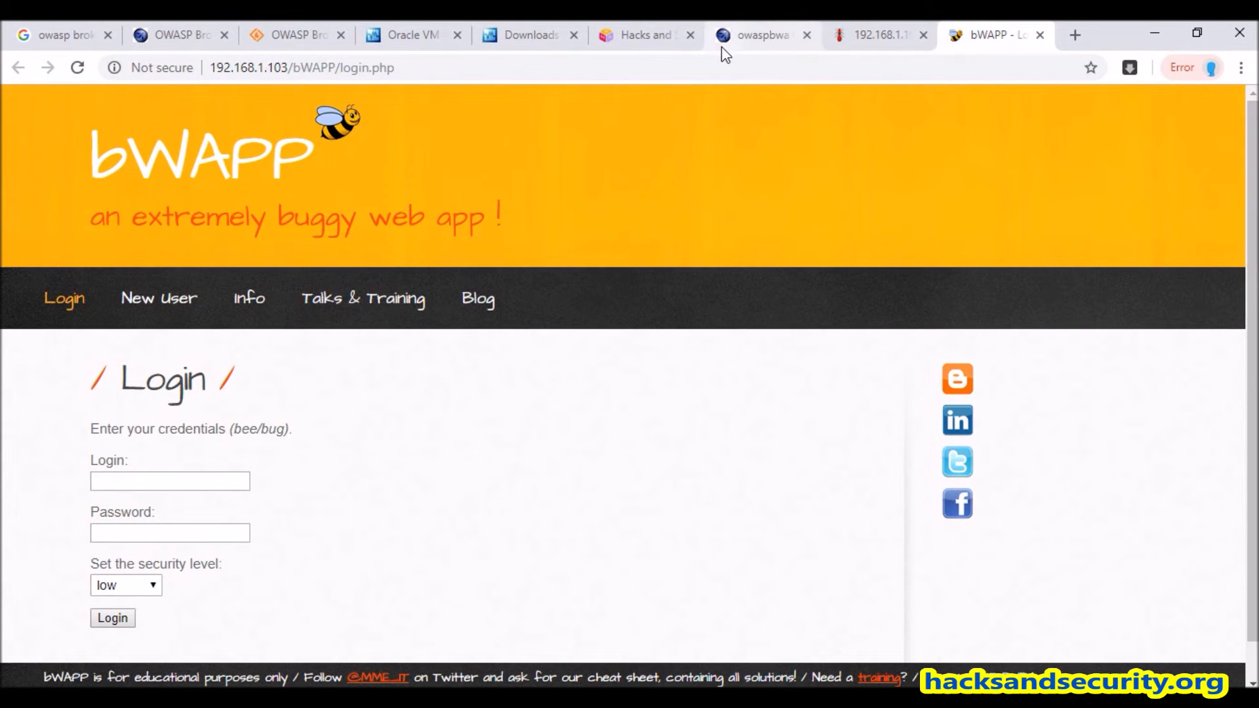
click(752, 38)
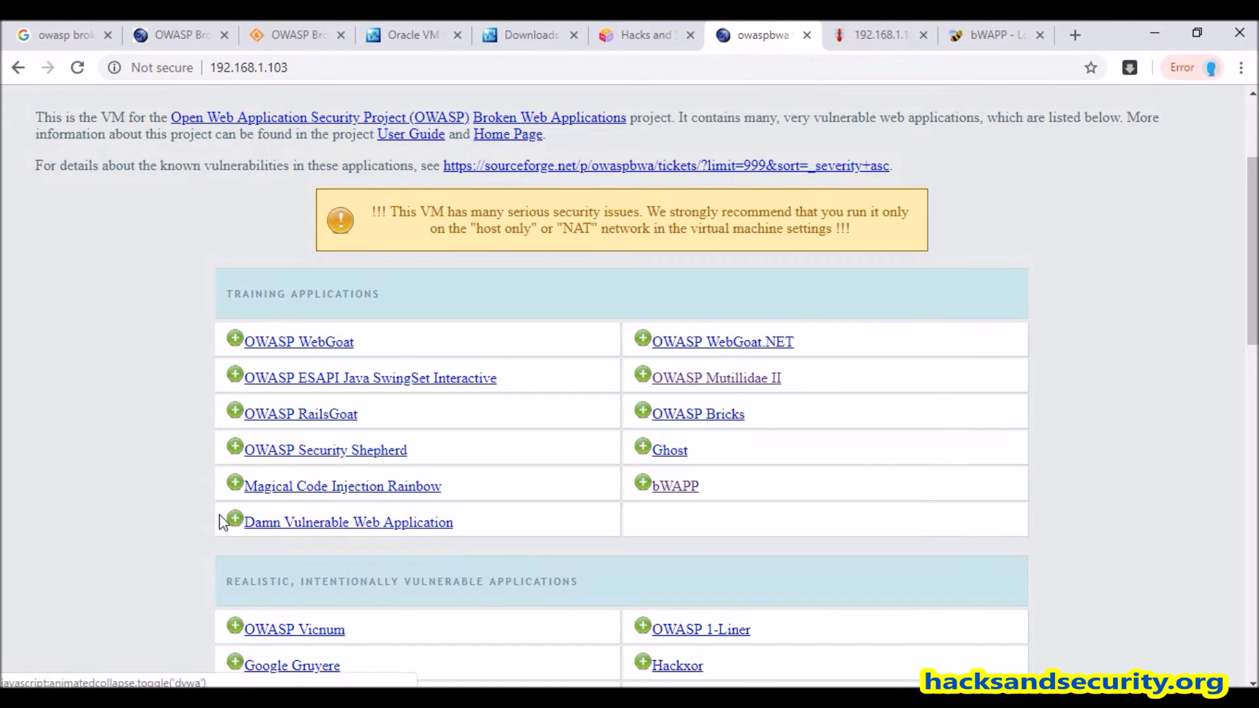
scroll(367, 446, down, 3)
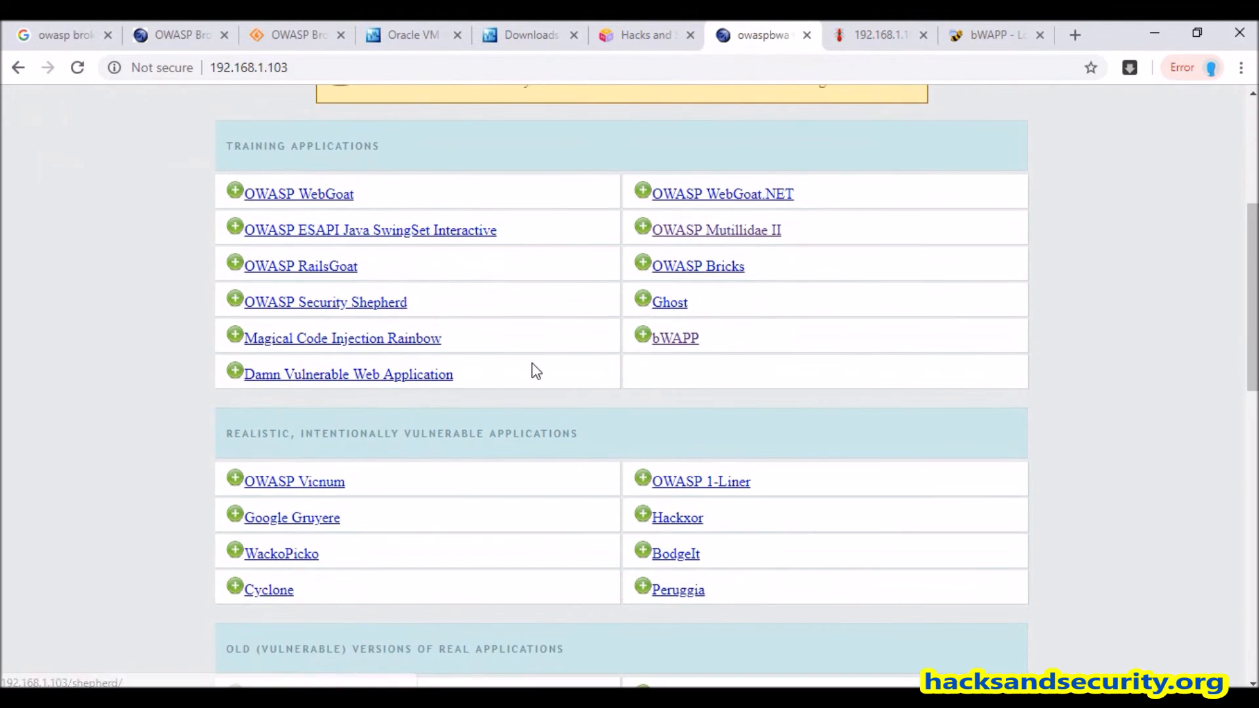
scroll(588, 292, down, 5)
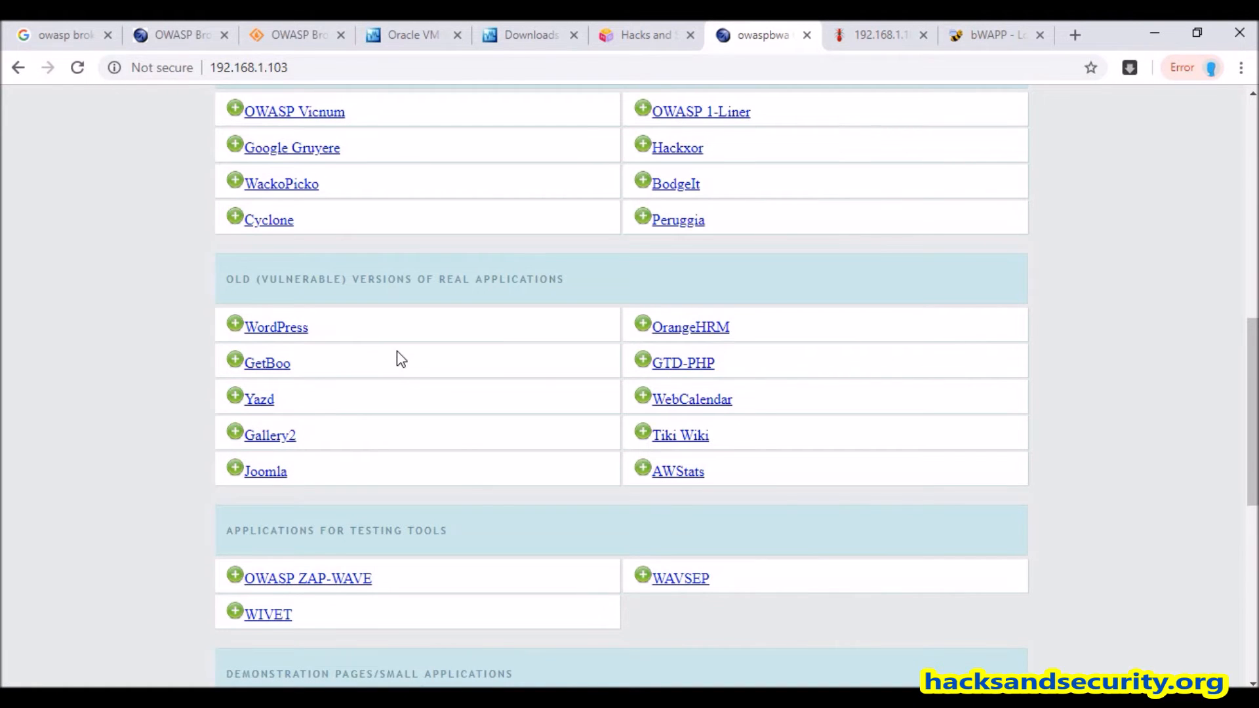
Look through the owaspbwa page's application lists, from the demonstration pages back up to the training applications.
scroll(396, 352, down, 3)
scroll(398, 351, up, 13)
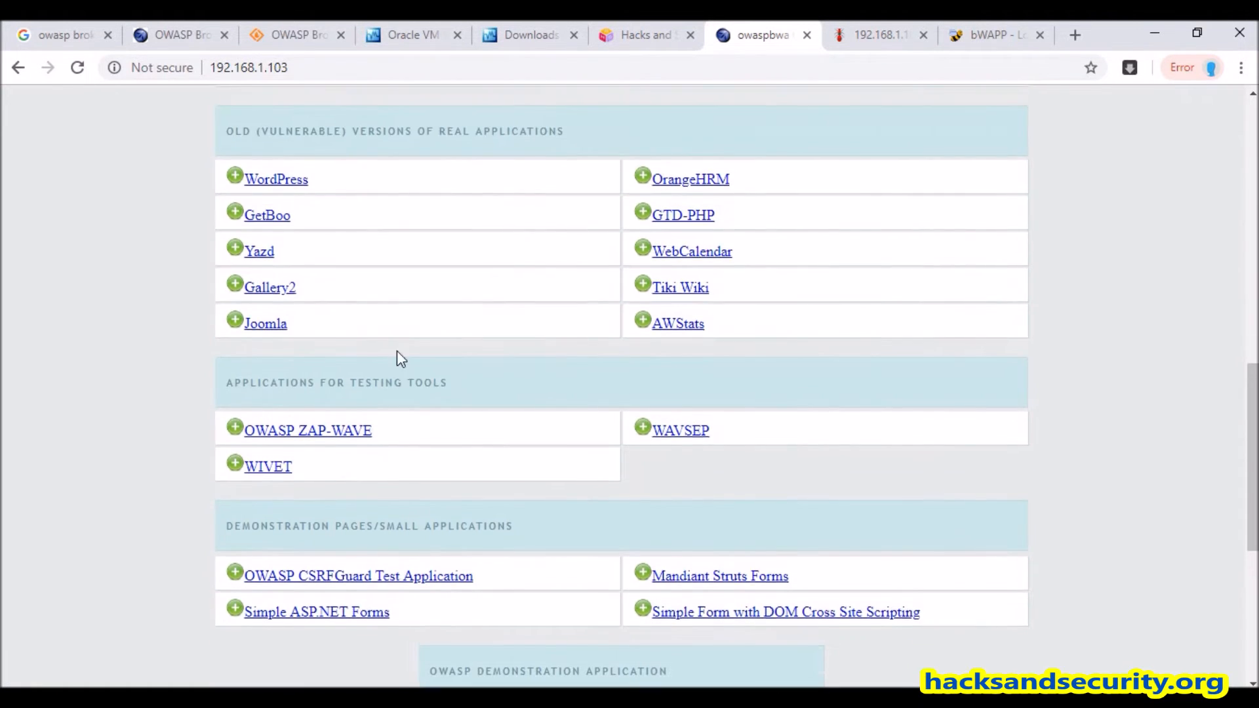
scroll(638, 404, down, 4)
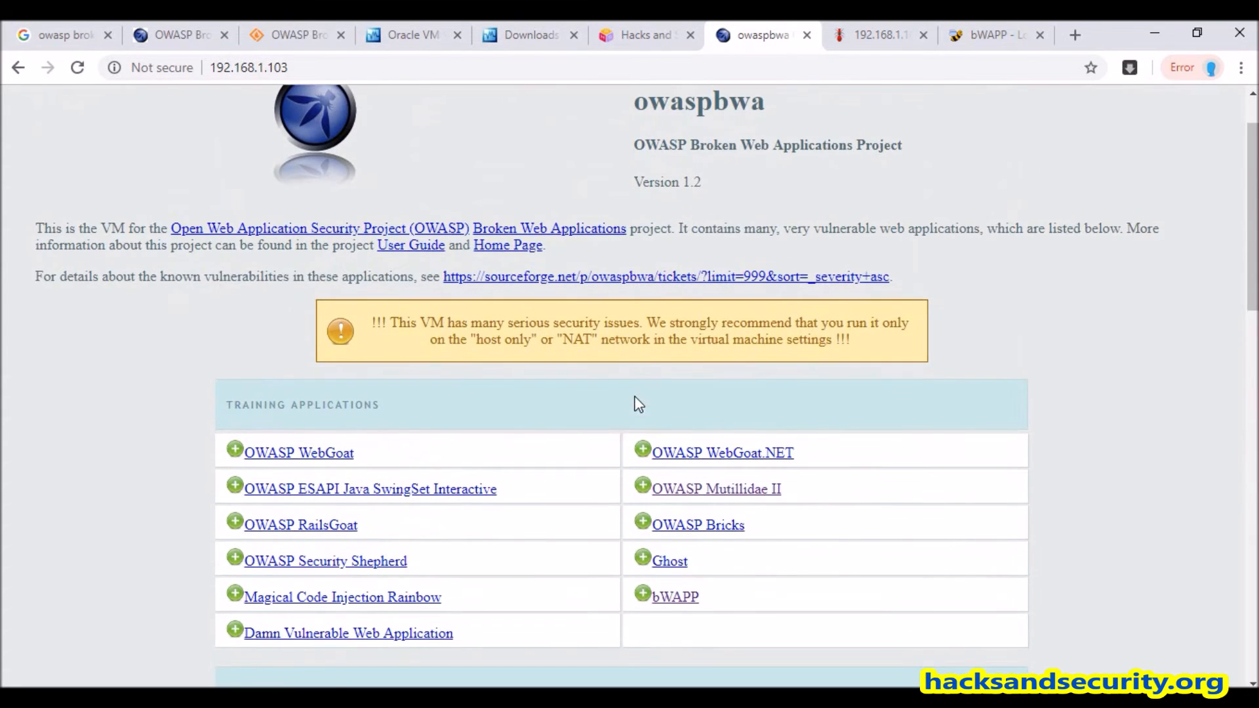
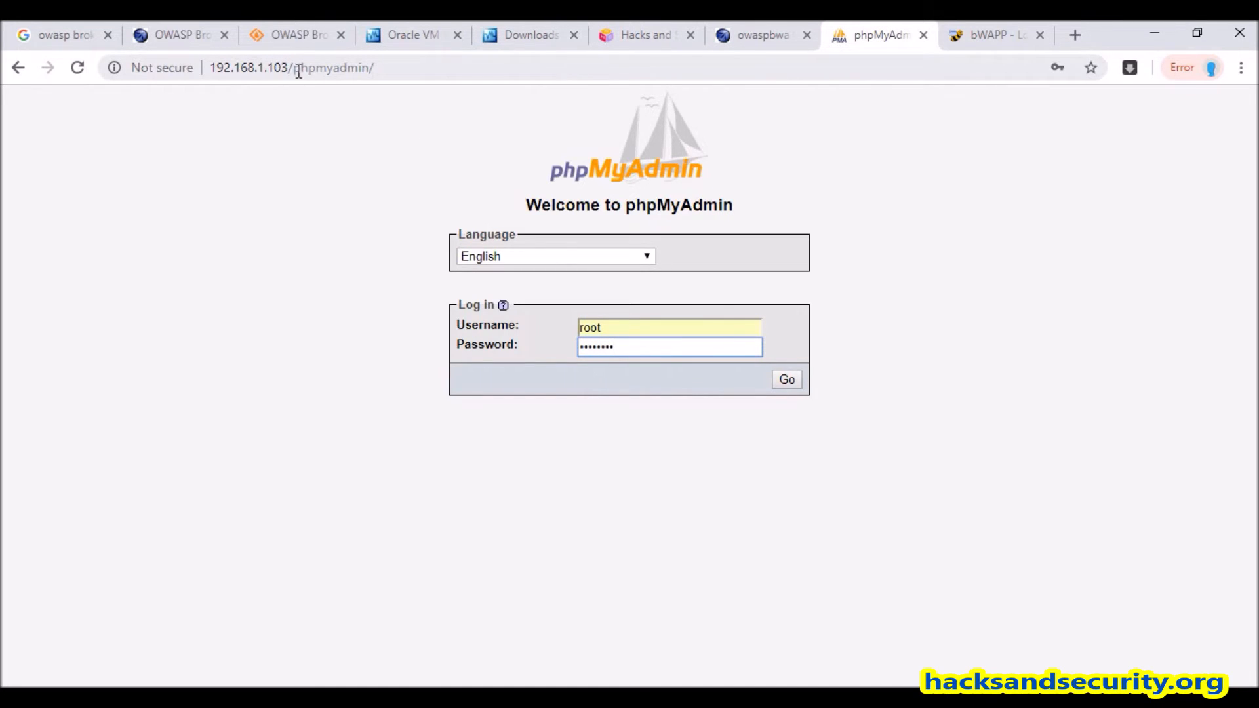
Log in to phpMyAdmin as root without saving the password in the browser, and return to the owaspbwa page's application lists.
click(788, 383)
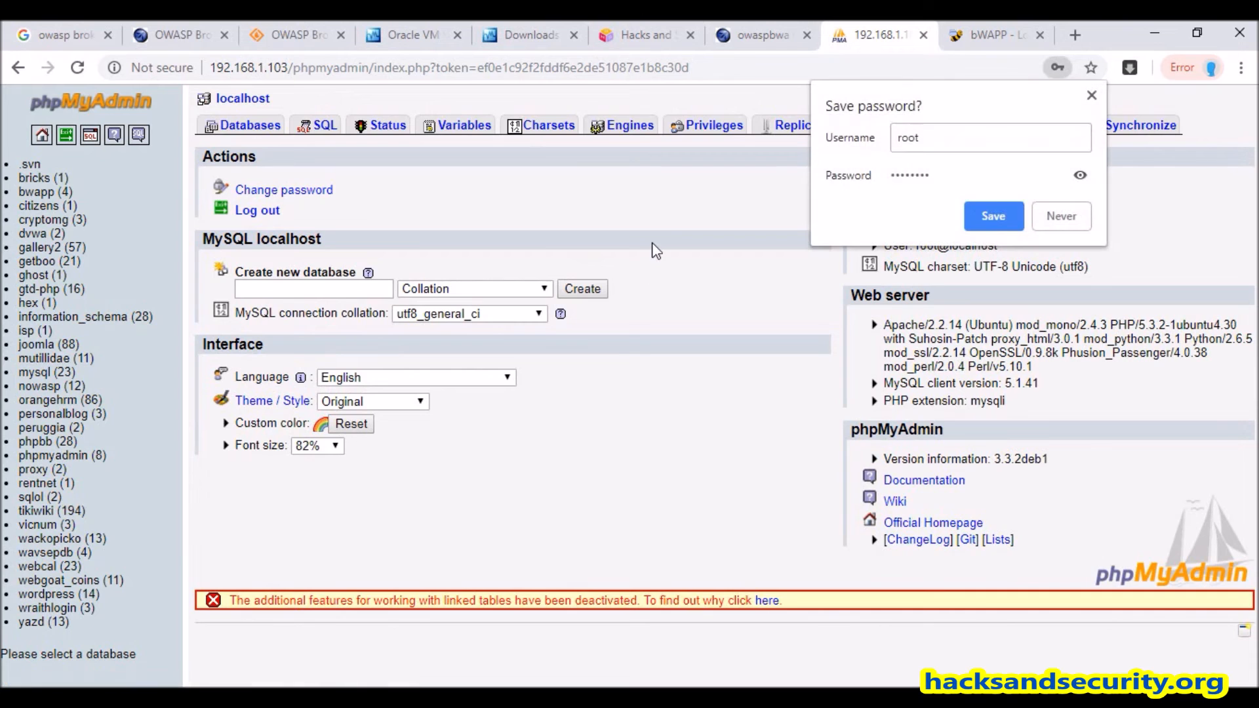
click(1091, 96)
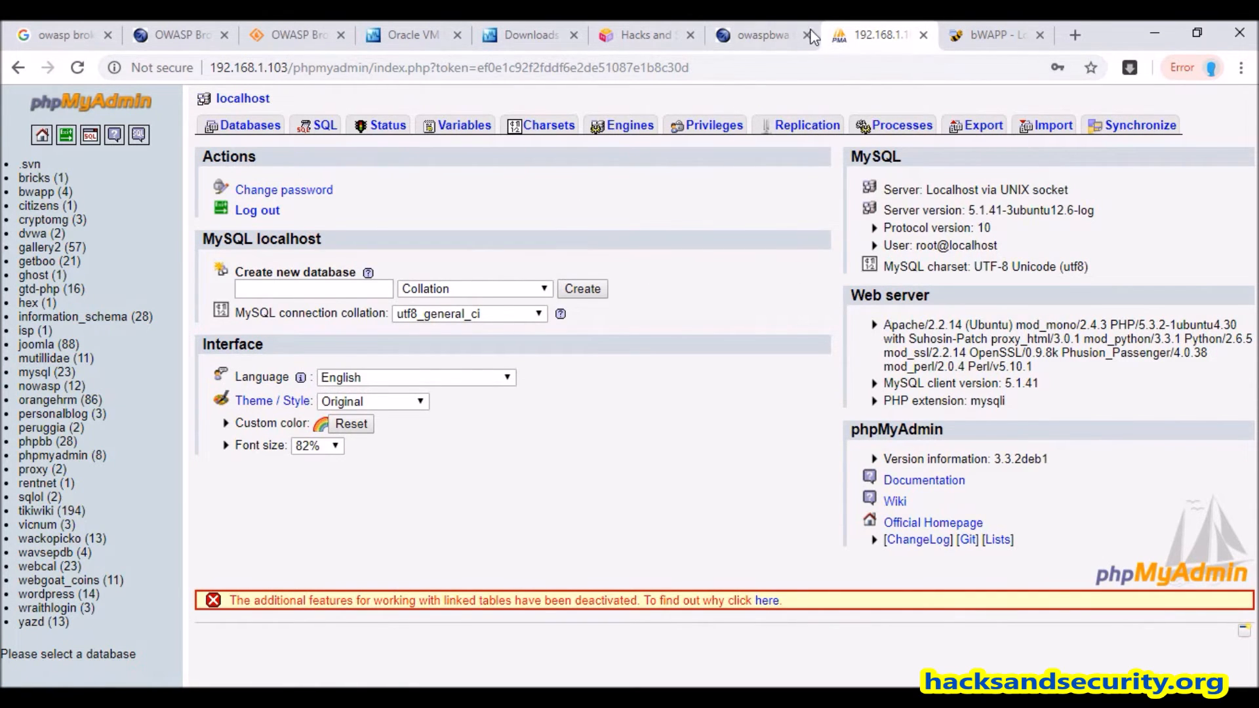
click(763, 37)
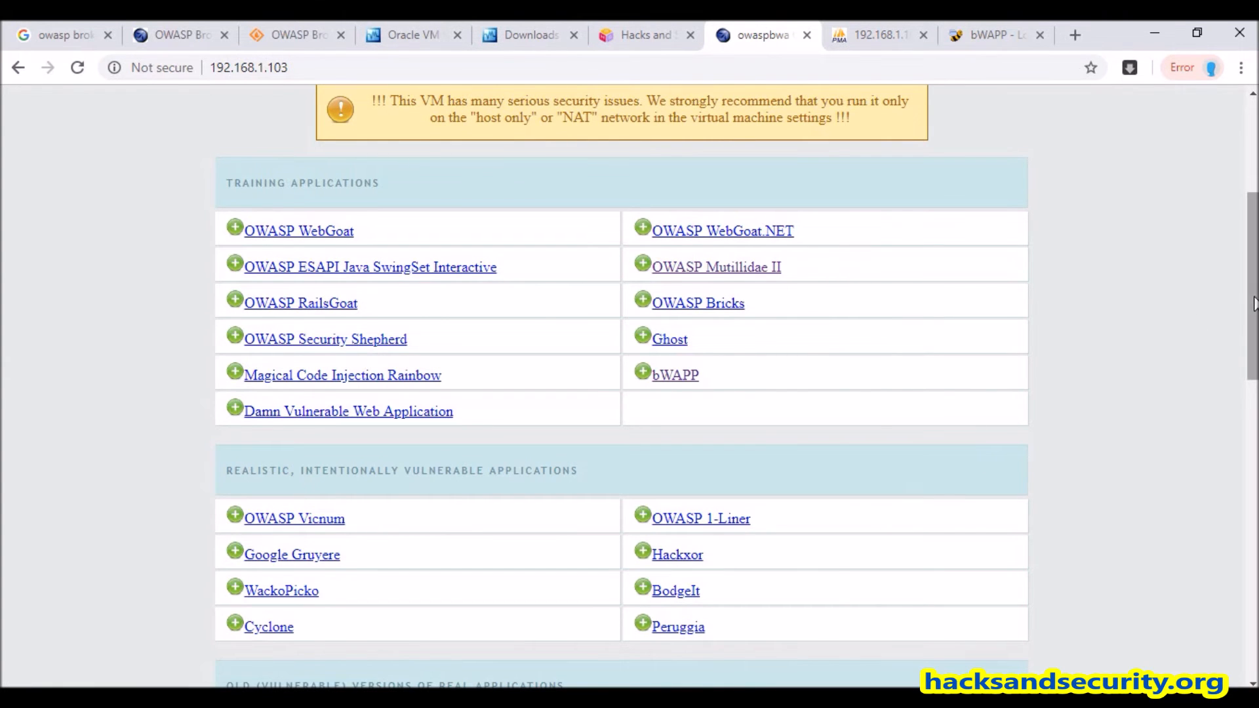
drag(1252, 302, 1252, 577)
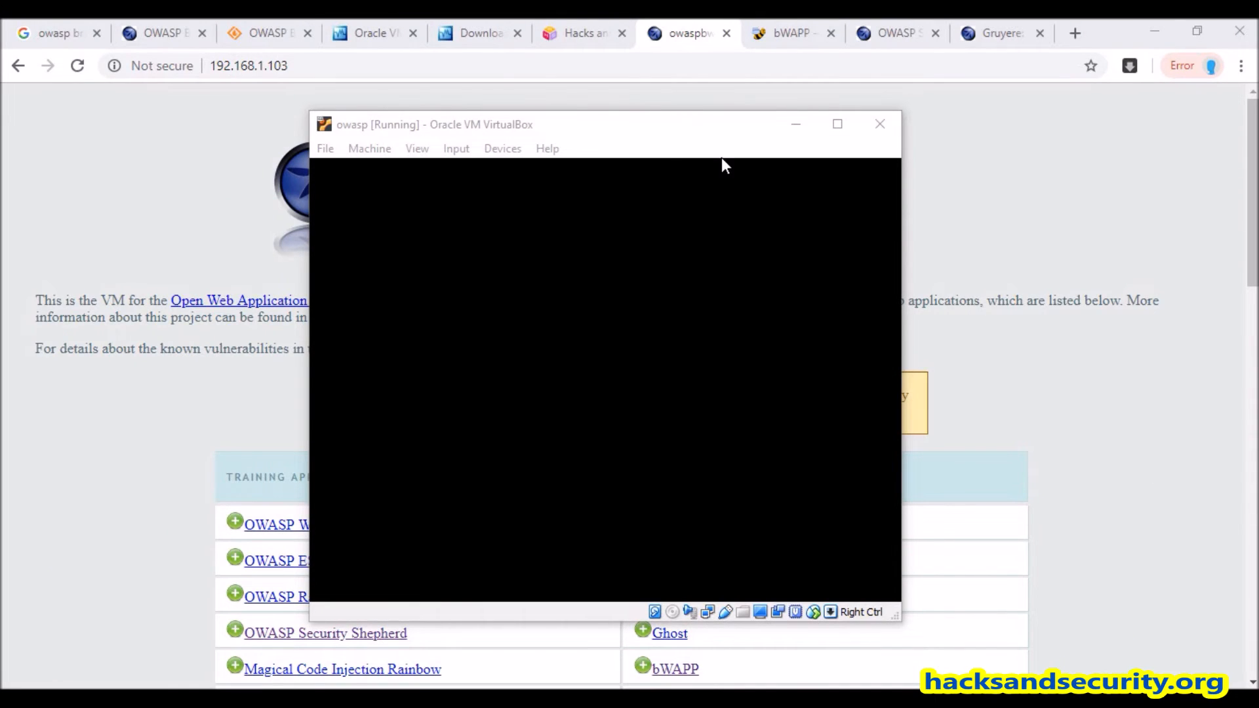
Activate the running owasp virtual machine's window and wake its blank console screen.
click(632, 128)
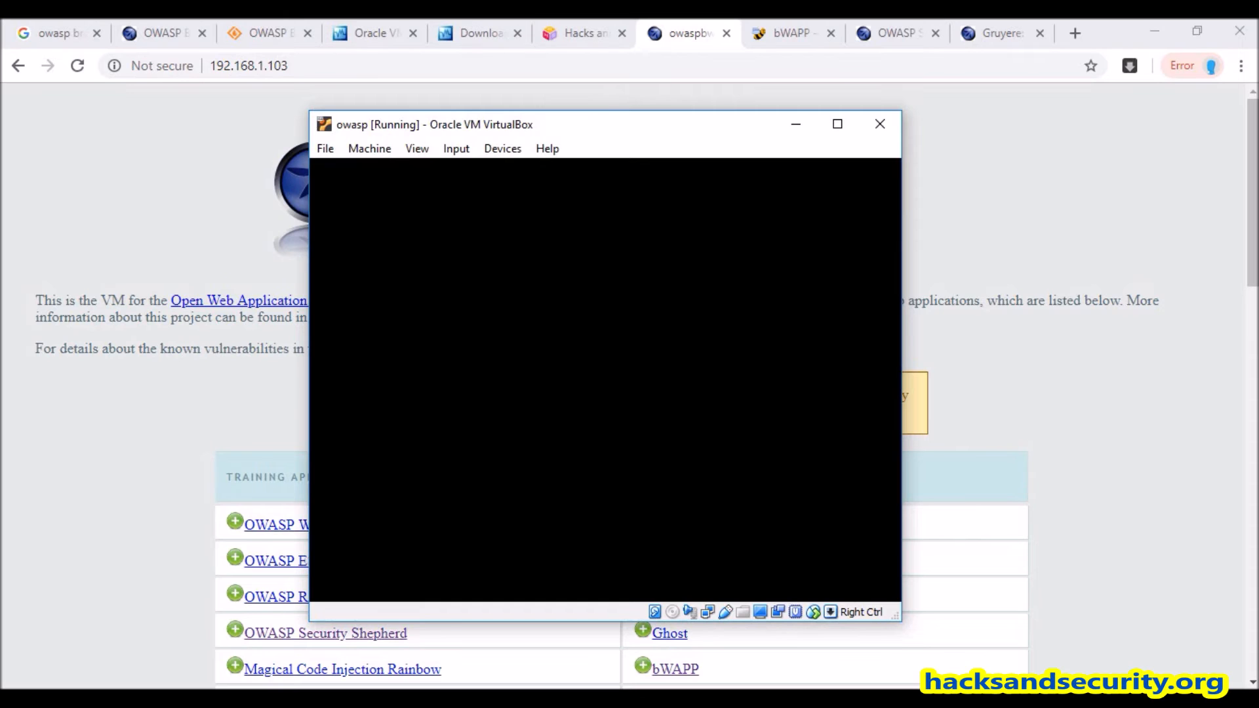
key(space)
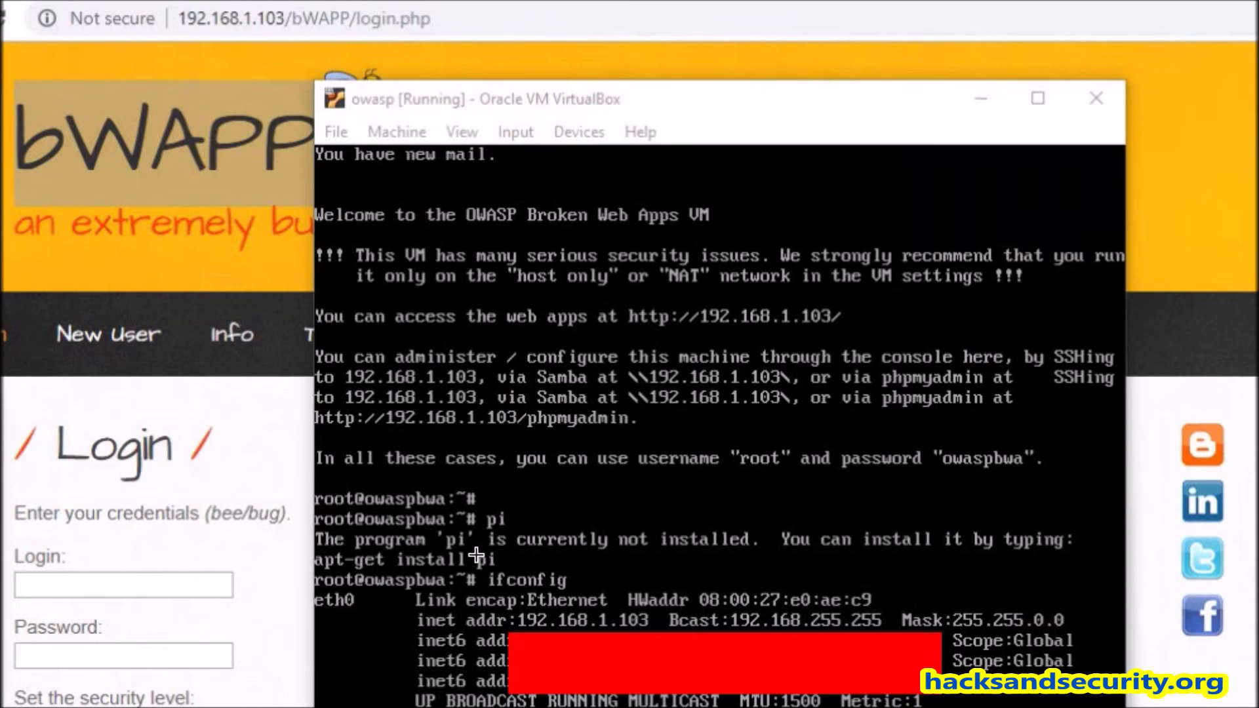
mouse_move(477, 555)
mouse_down()
mouse_move(522, 596)
mouse_move(601, 606)
mouse_up()
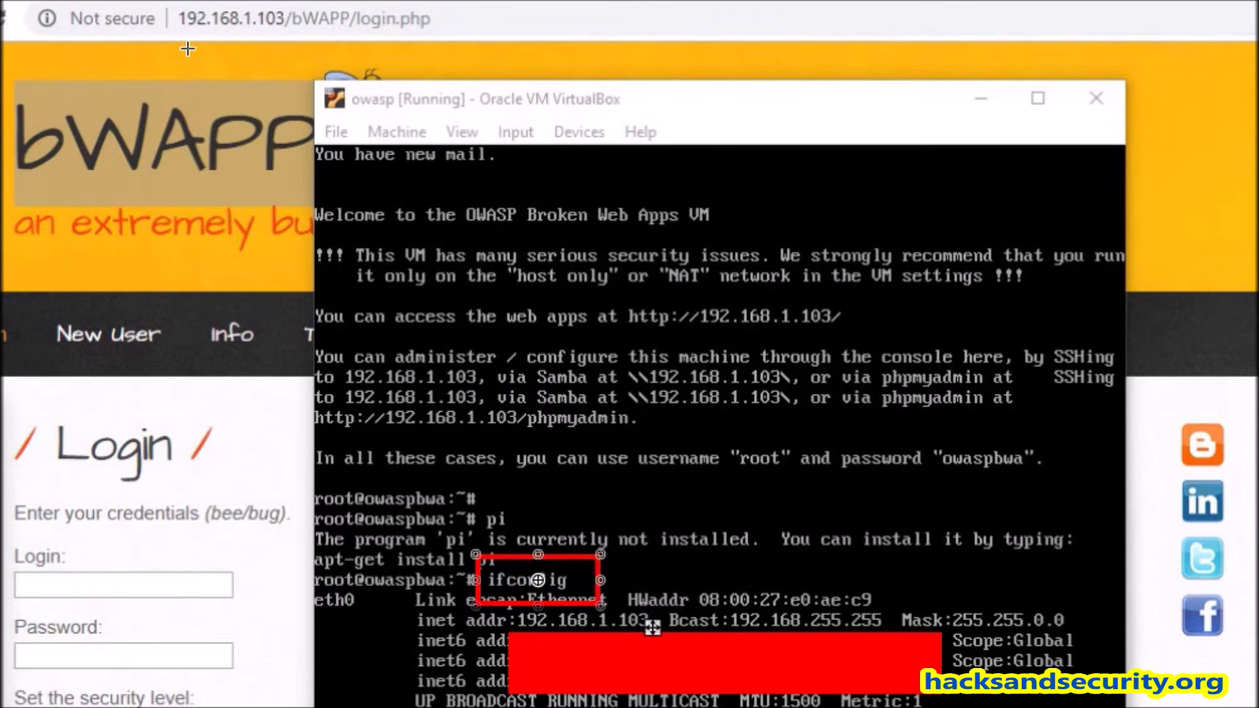
mouse_move(172, 7)
mouse_down()
mouse_move(295, 42)
mouse_move(405, 44)
mouse_up()
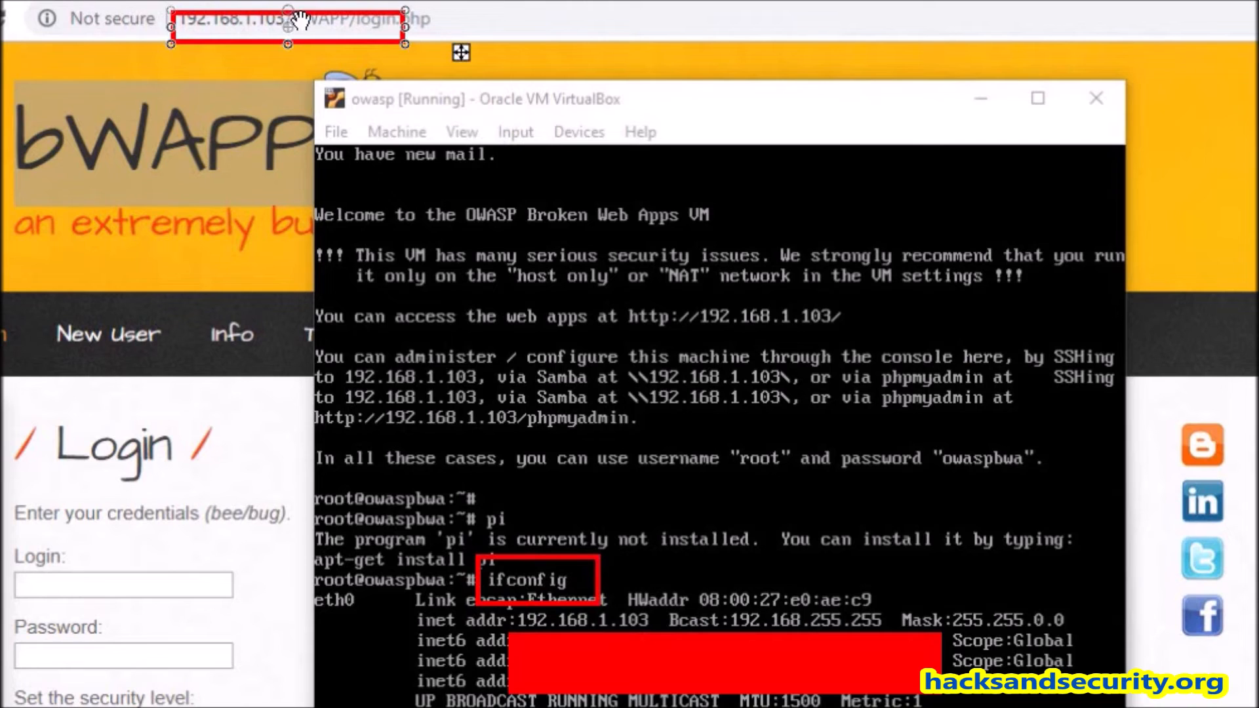
drag(288, 10, 282, 1)
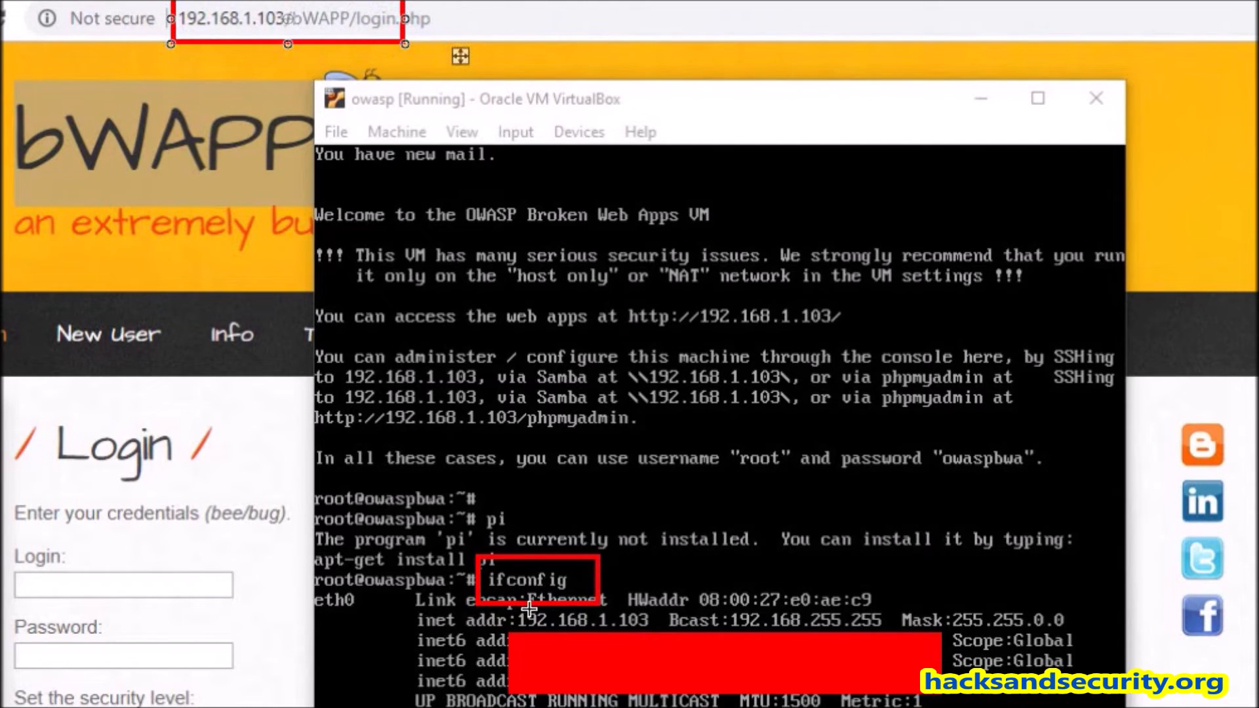
mouse_move(502, 610)
mouse_down()
mouse_move(587, 638)
mouse_move(655, 630)
mouse_up()
drag(586, 610, 582, 594)
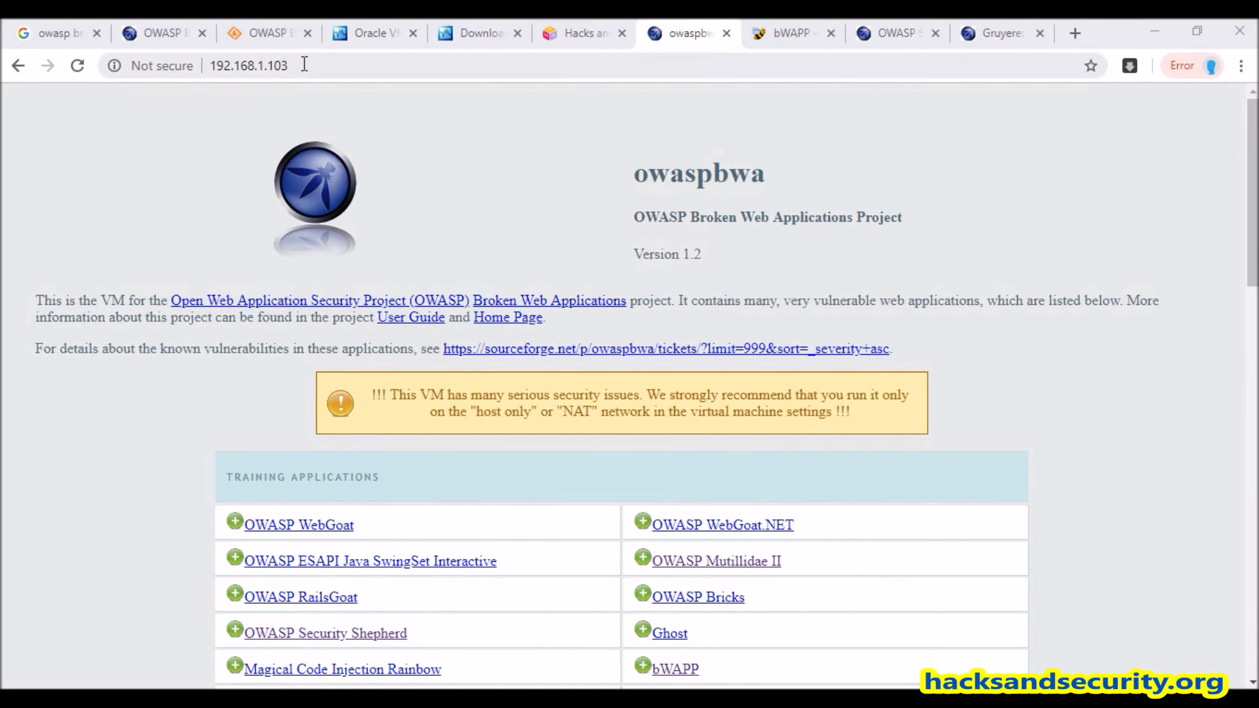
click(304, 63)
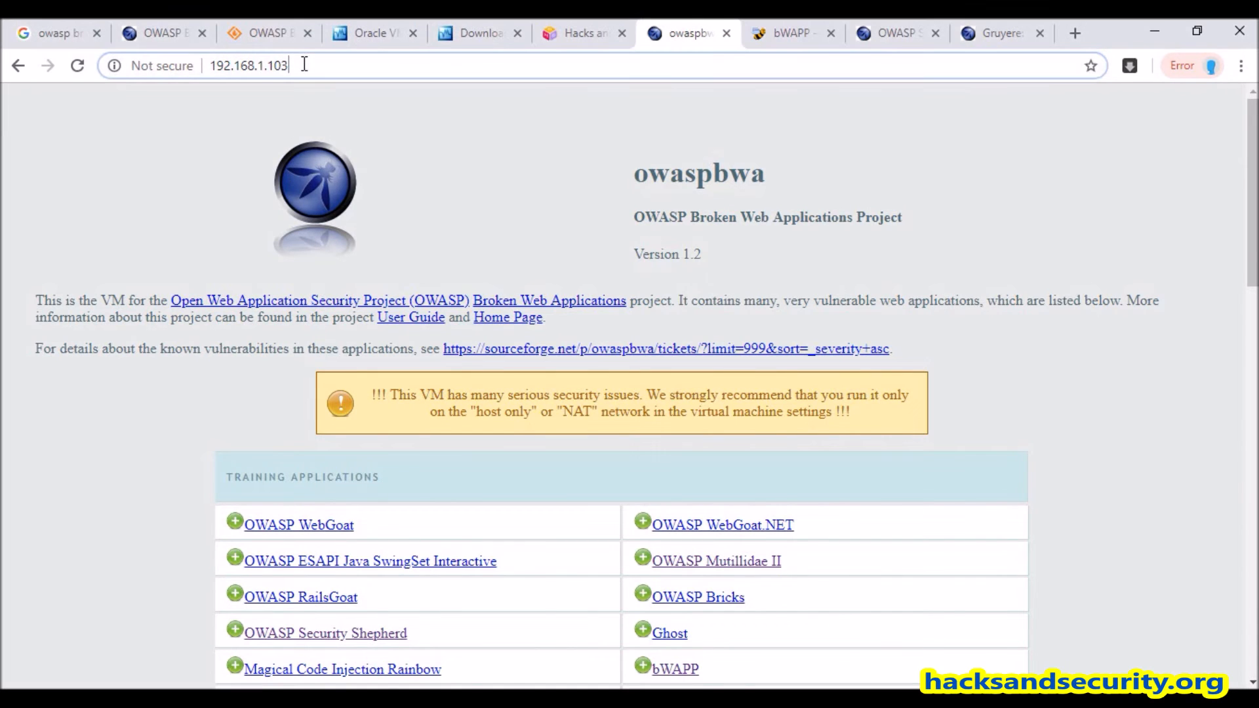
triple_click(298, 63)
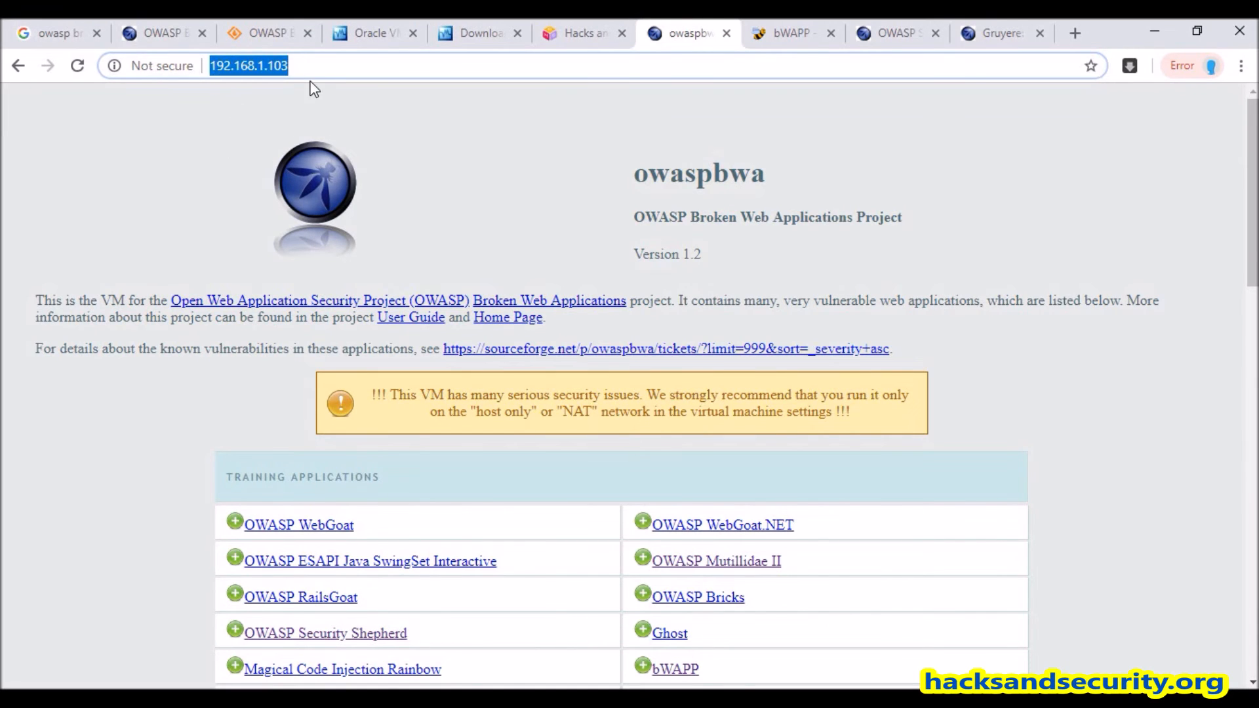
click(305, 86)
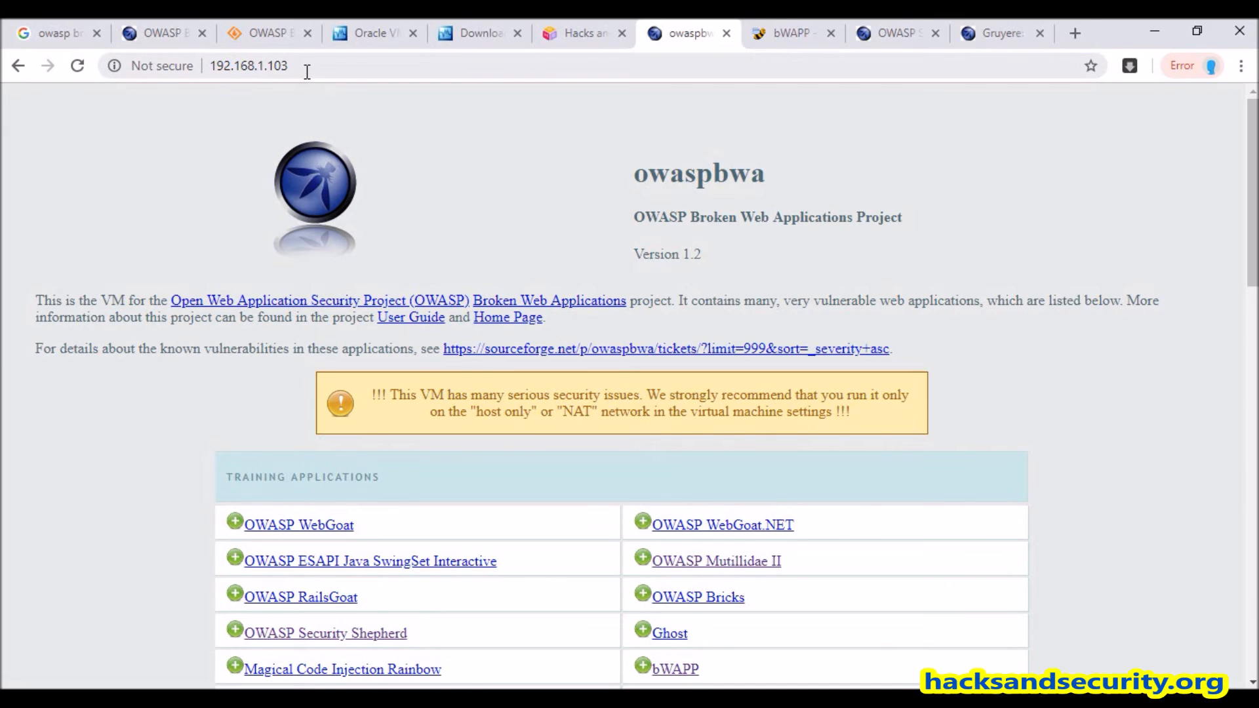
click(307, 69)
click(210, 111)
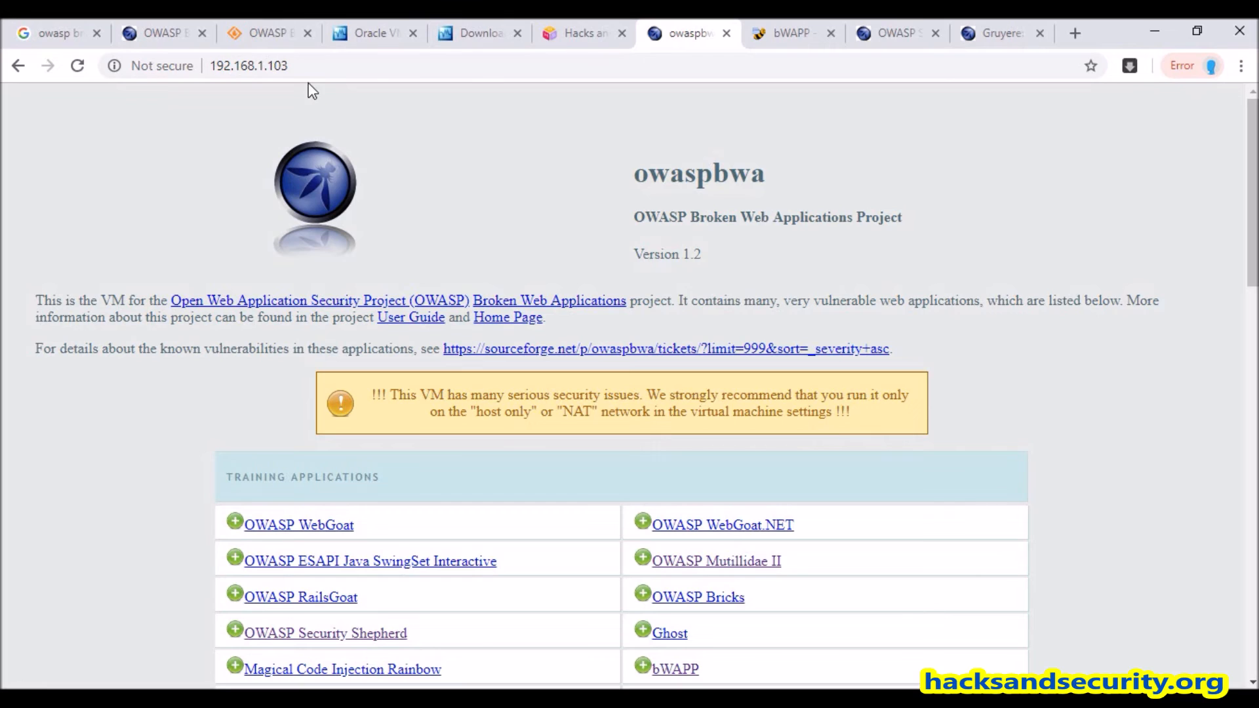
click(314, 65)
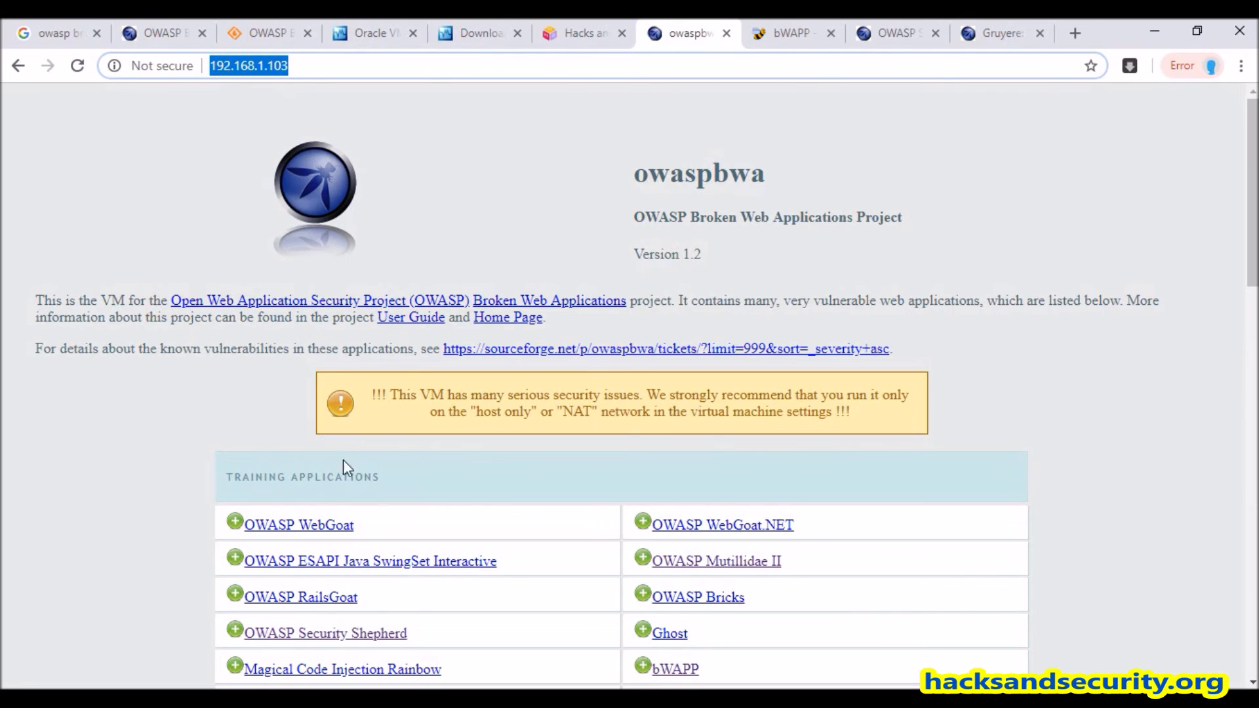
Switch to the owasp virtual machine and close it, saving the machine state.
key(alt+Tab)
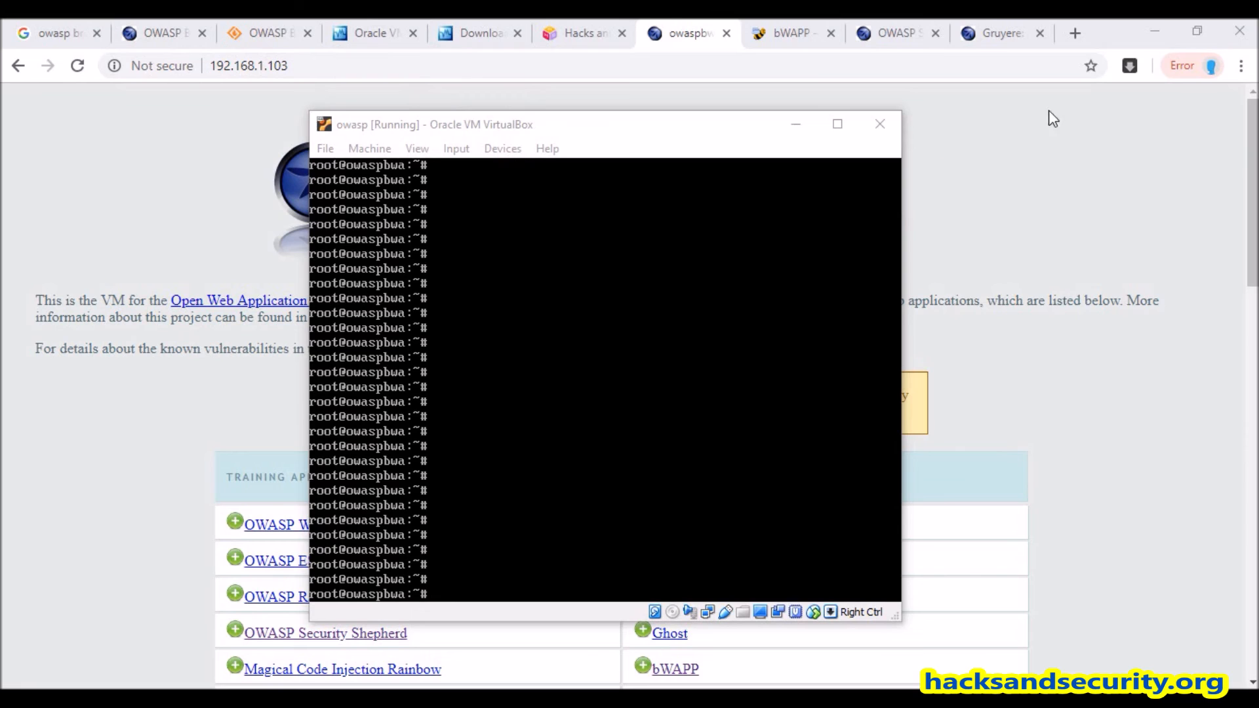
click(881, 127)
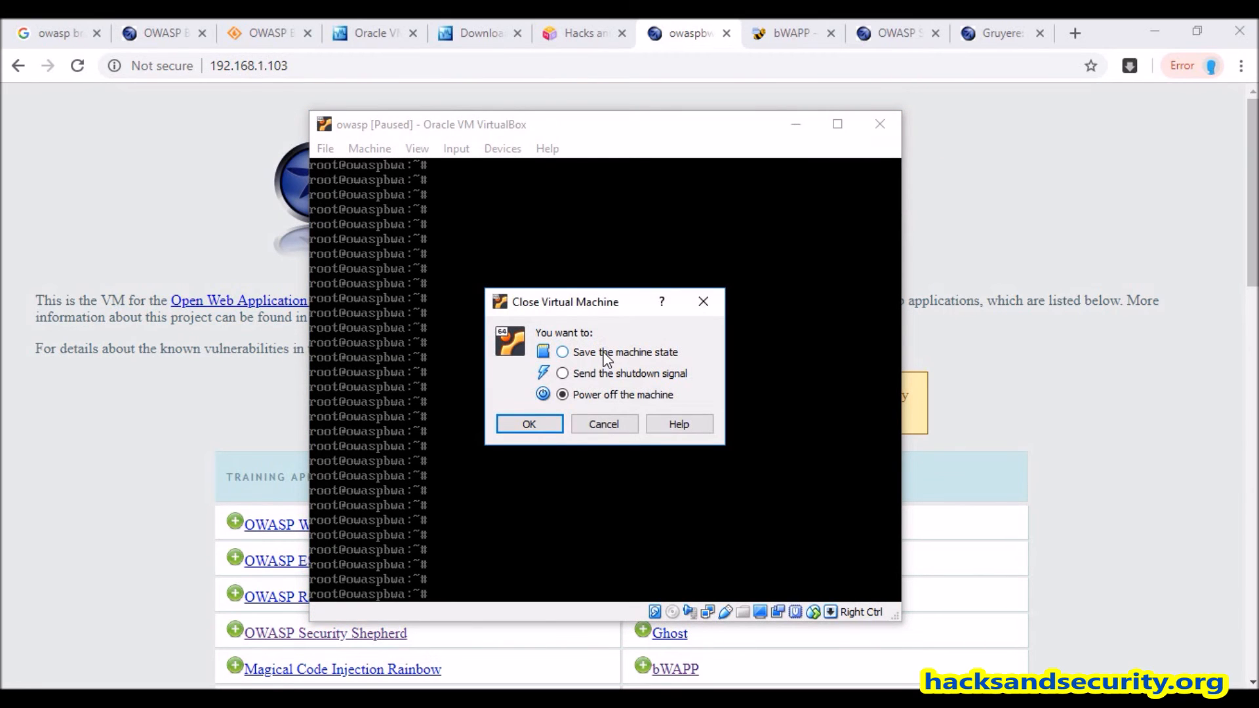
click(541, 423)
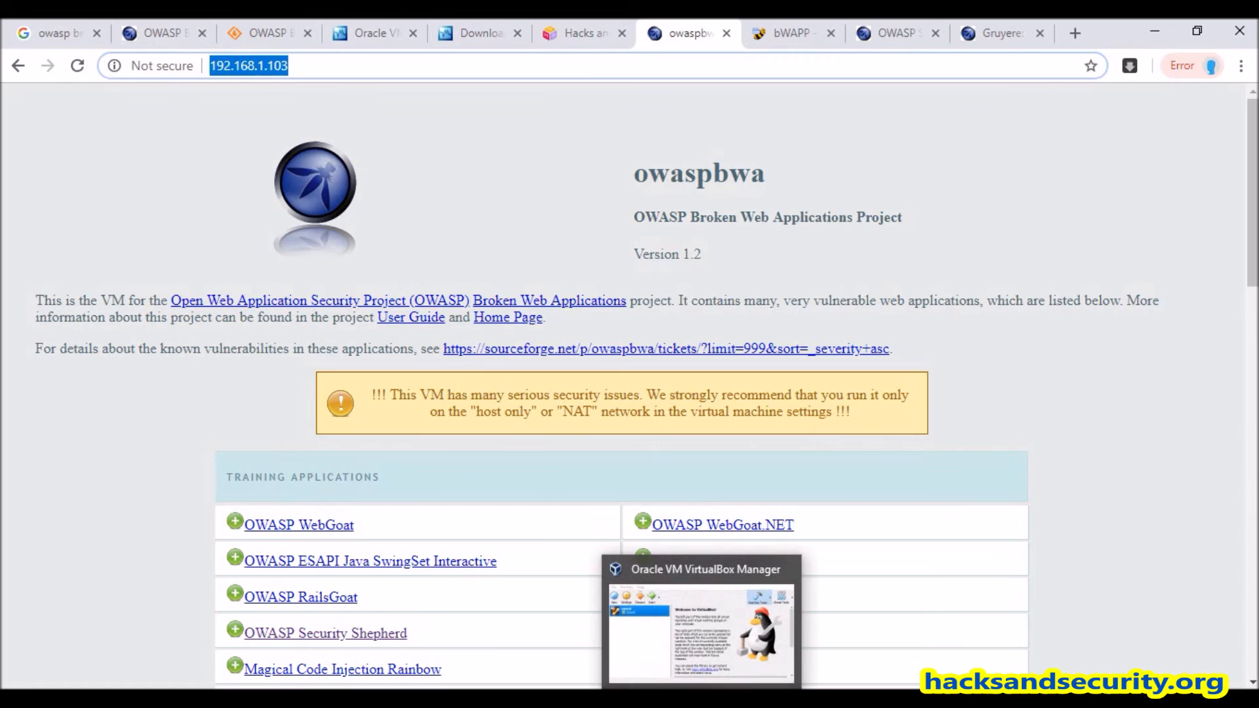
Switch to Oracle VM VirtualBox Manager and start the owasp virtual machine from its saved state.
click(703, 702)
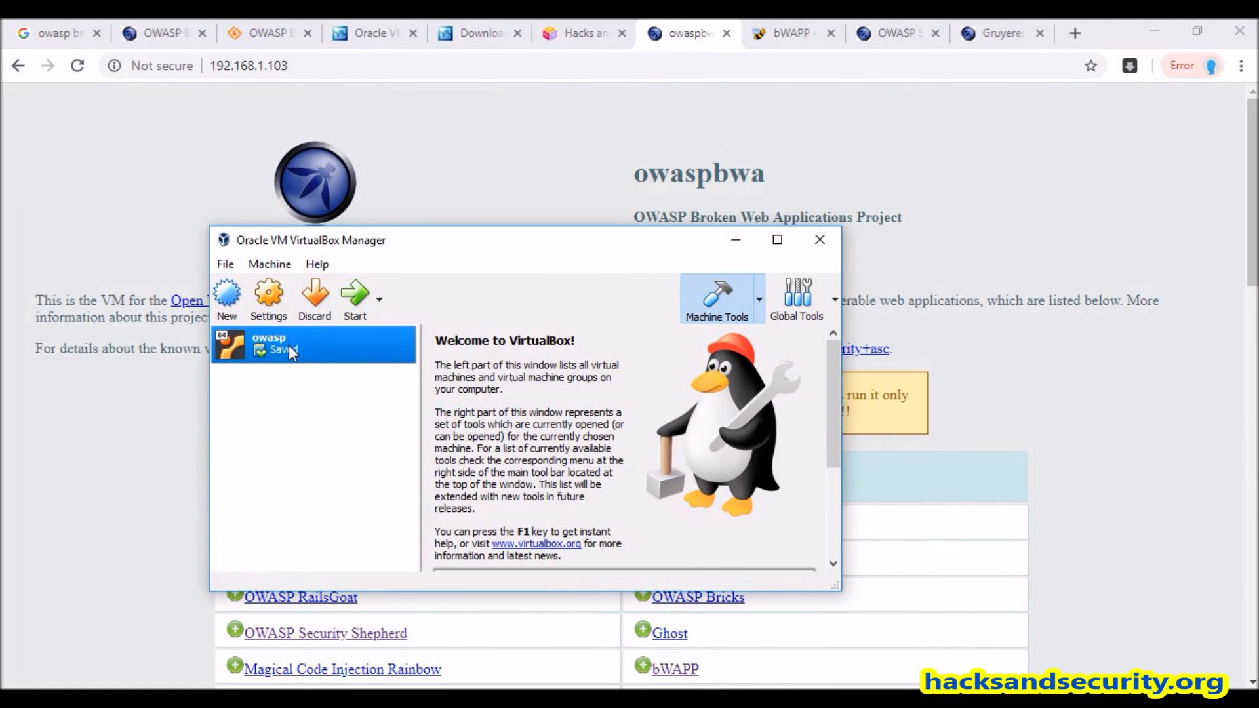
double_click(307, 343)
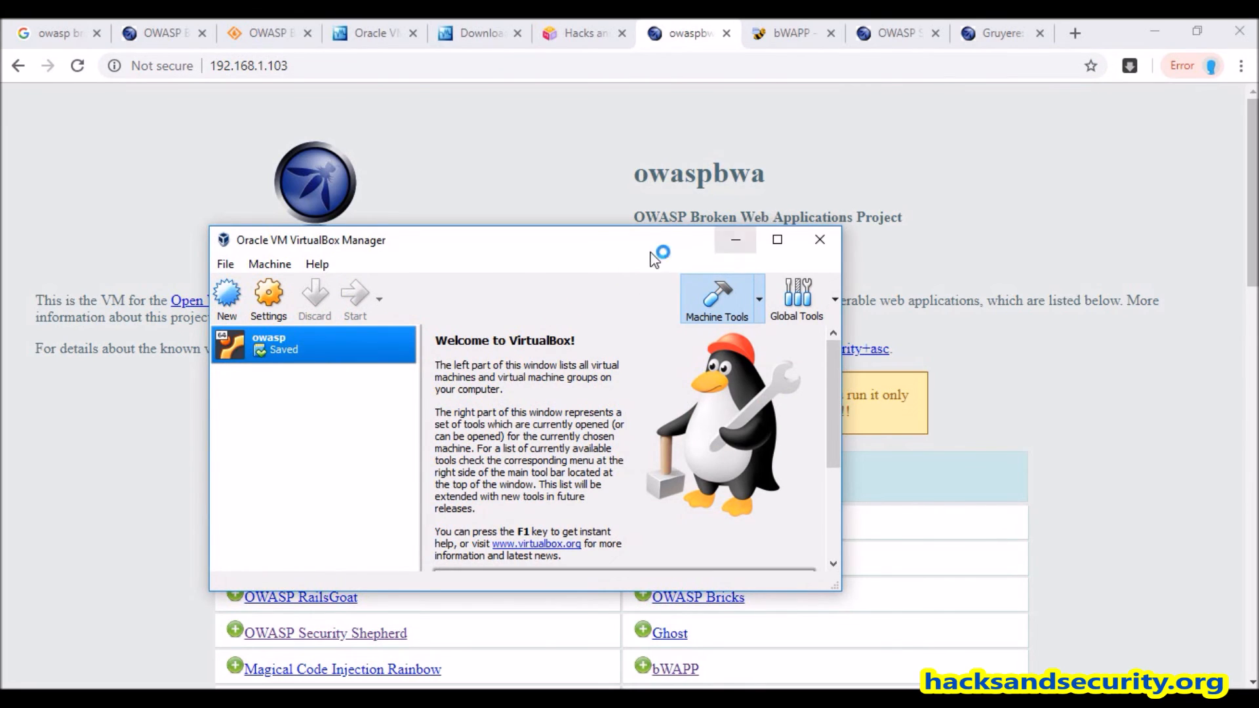
drag(642, 258, 640, 219)
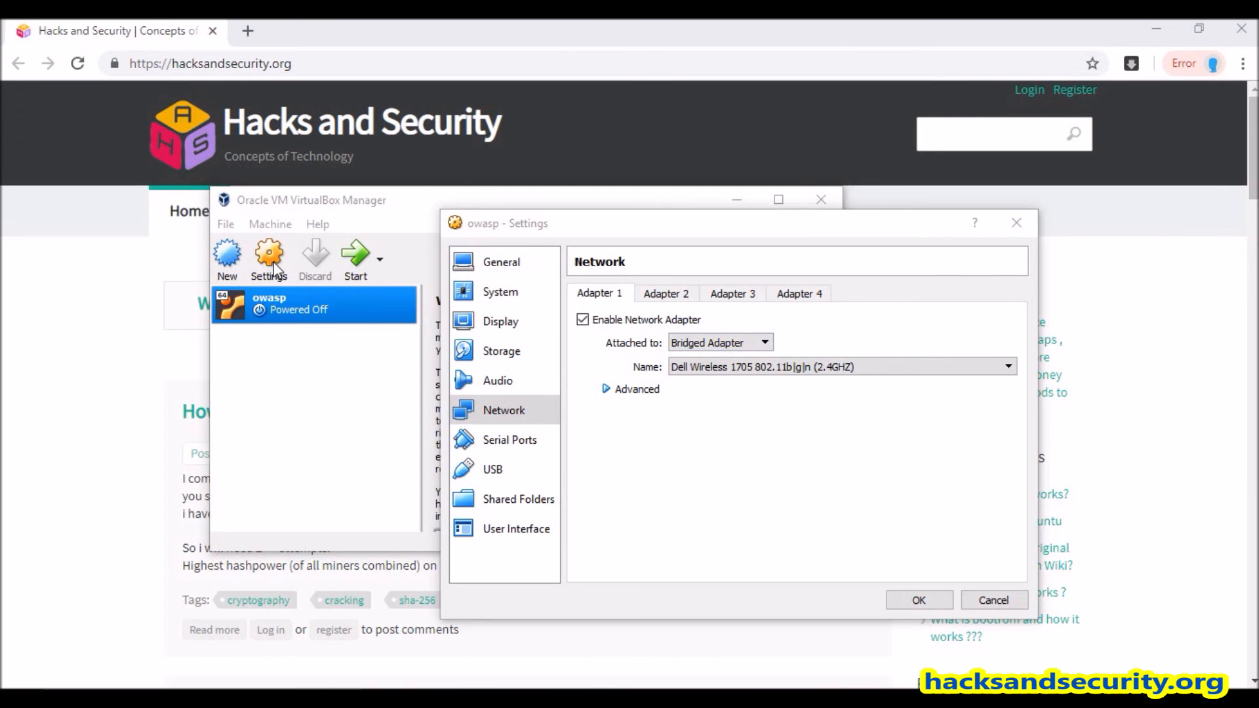
Attach network Adapter 1 of the owasp machine to Host-only Adapter, and start the virtual machine.
click(694, 343)
click(694, 343)
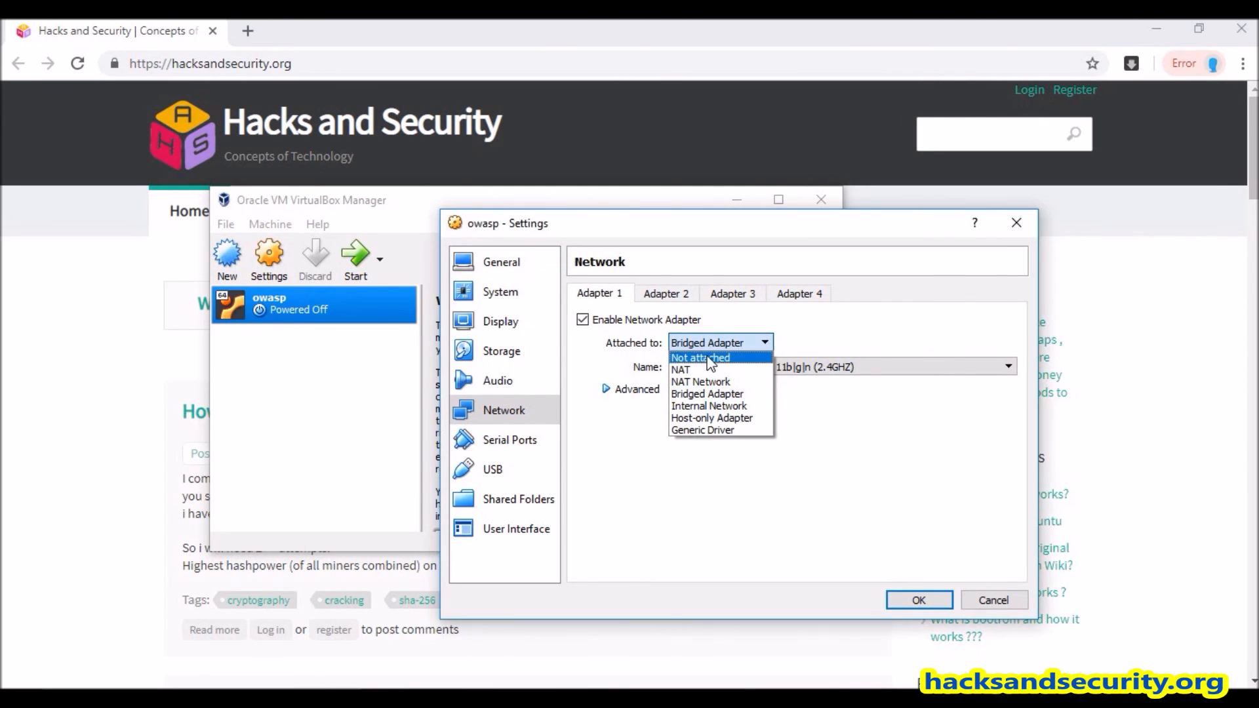
click(737, 417)
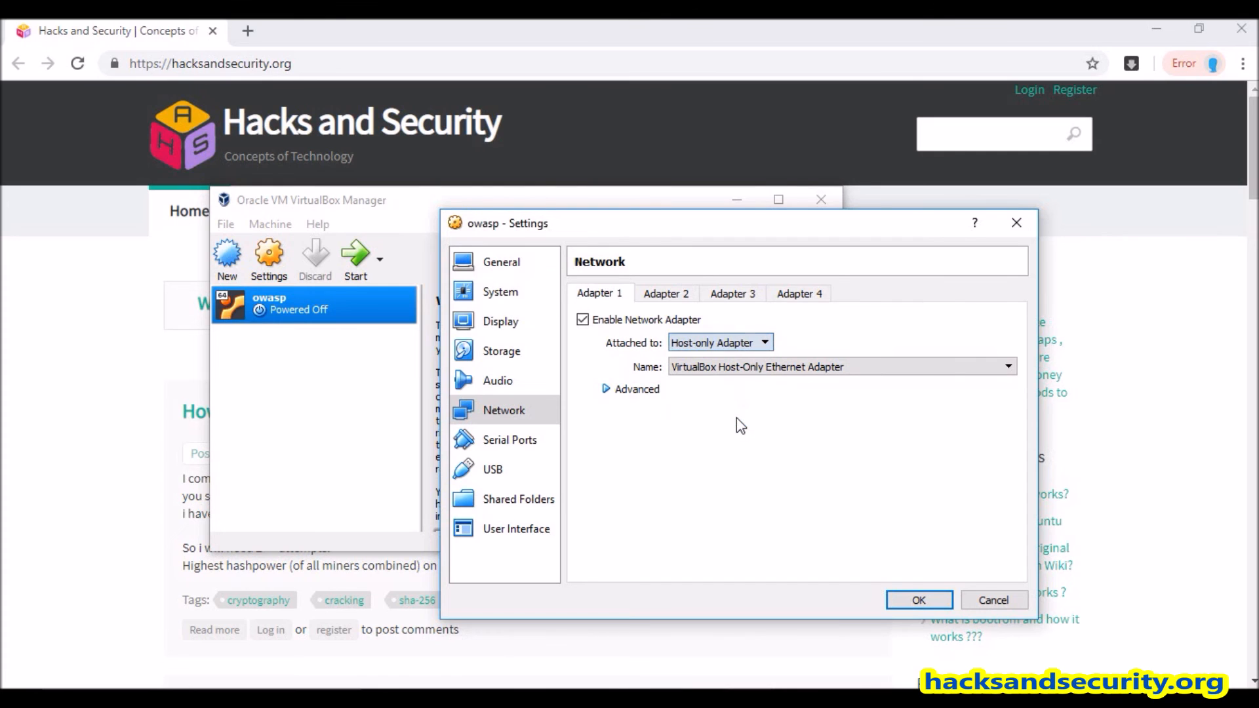
click(914, 600)
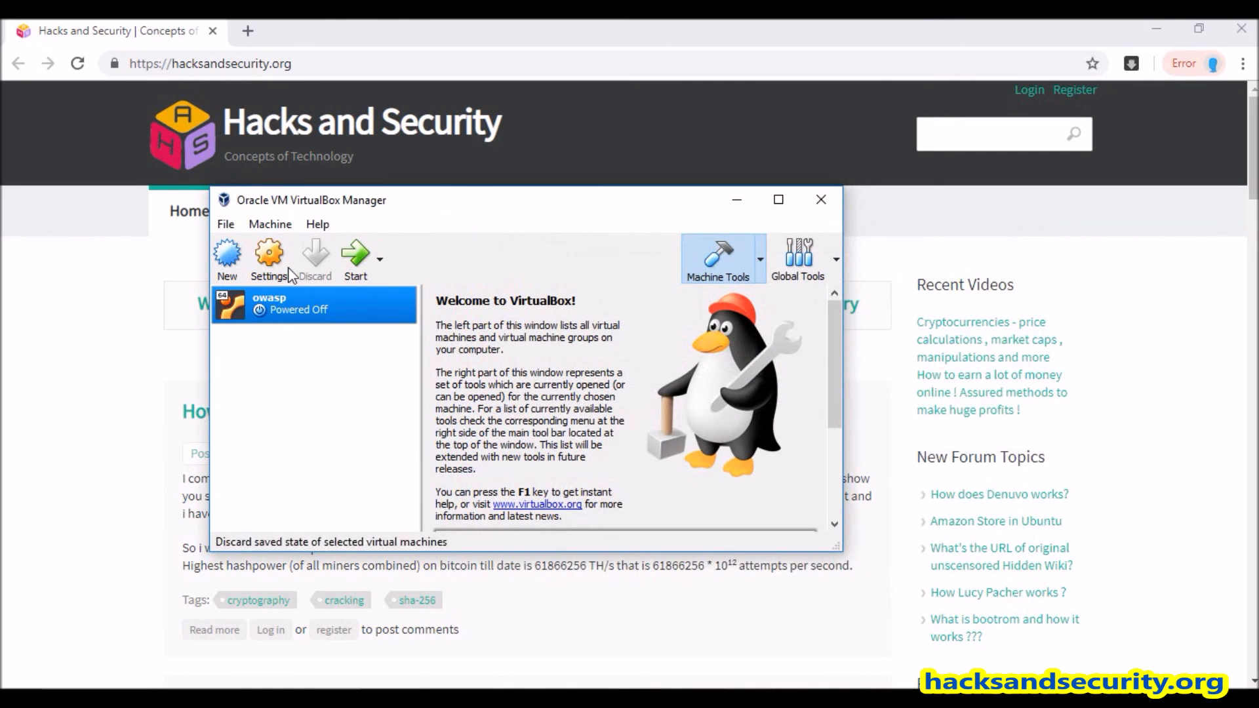
click(356, 259)
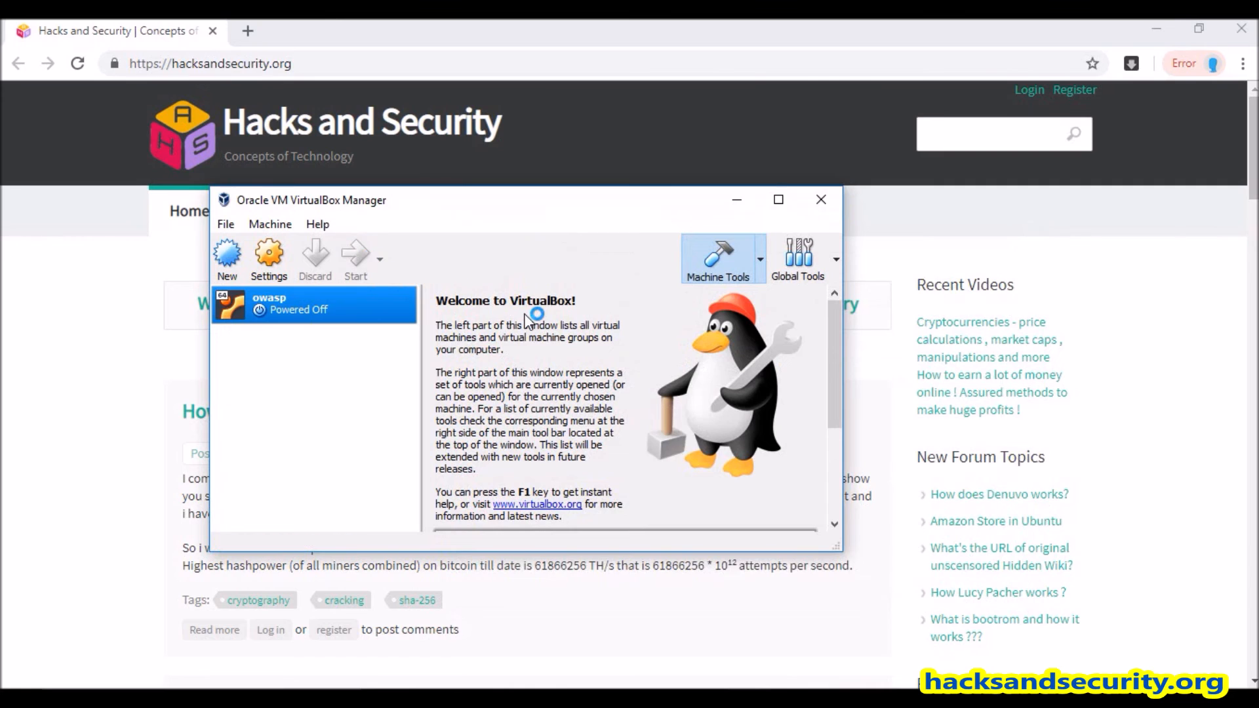